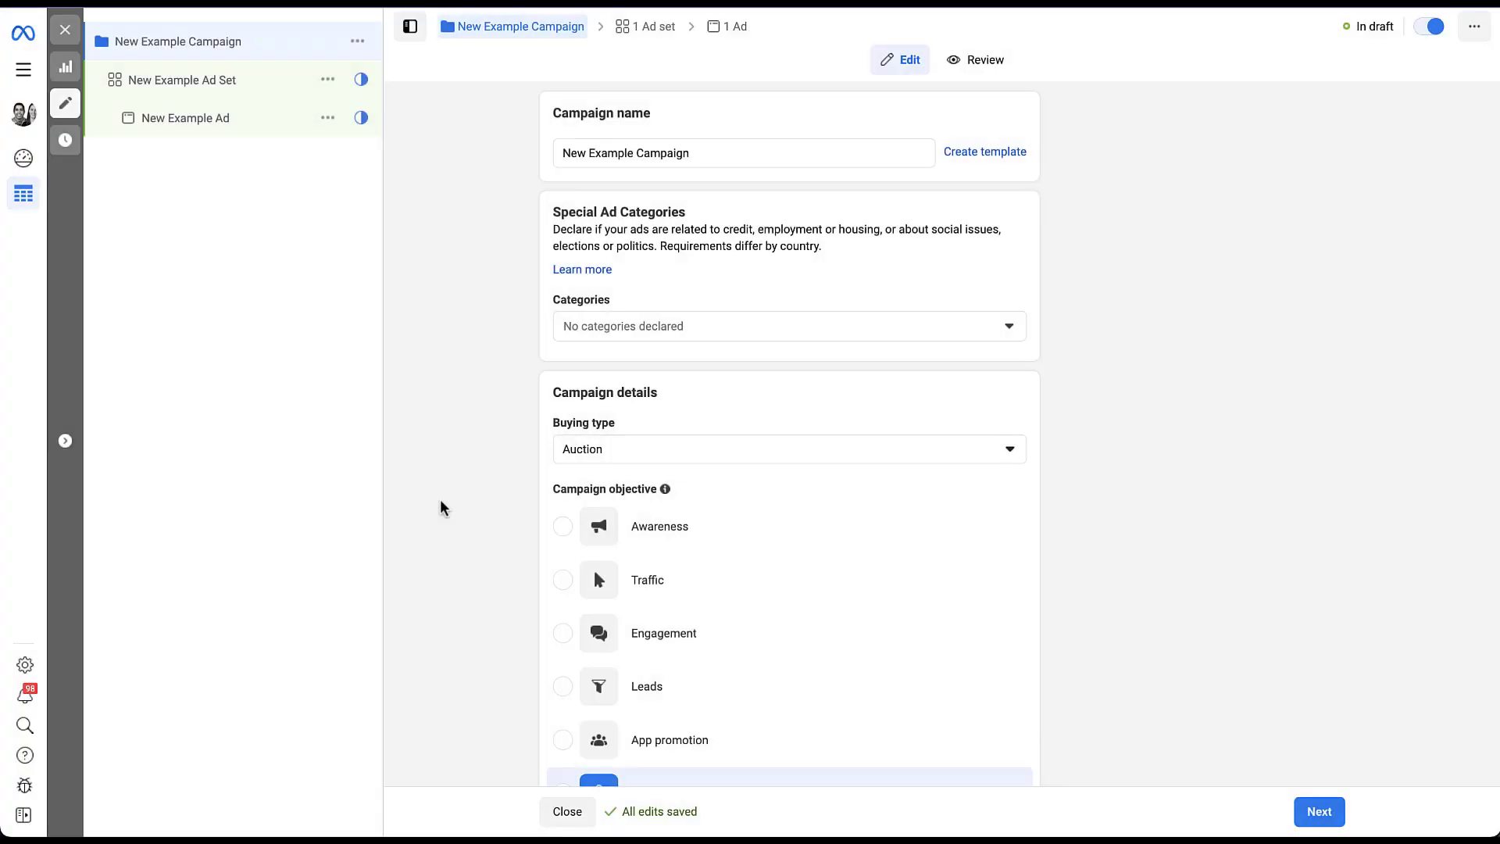
# Switch the campaign objective from Sales to Traffic and open New Example Ad Set.
pyautogui.scroll(-1, 440, 507)
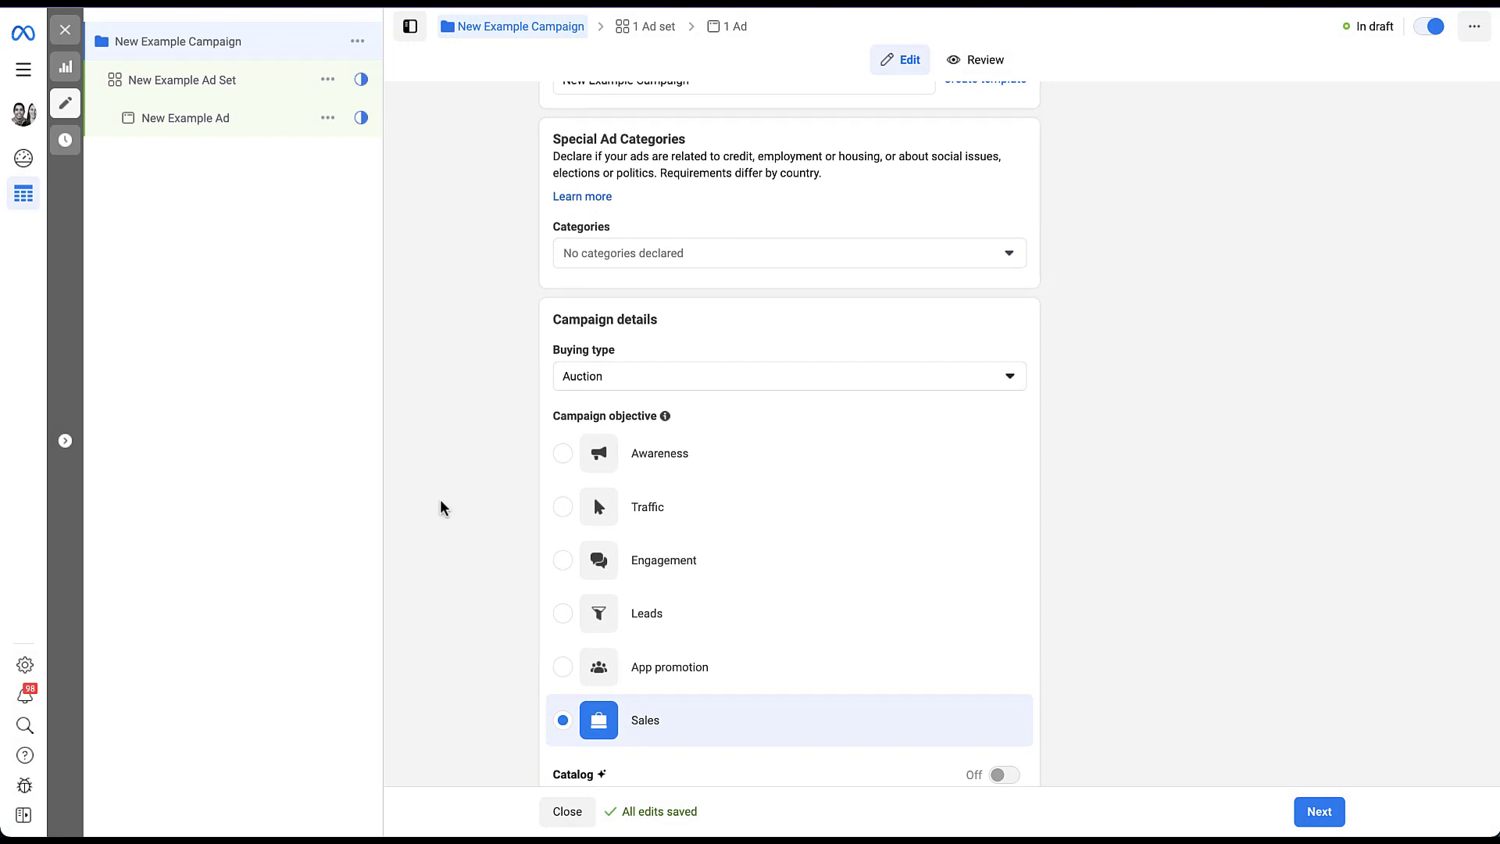
pyautogui.click(558, 514)
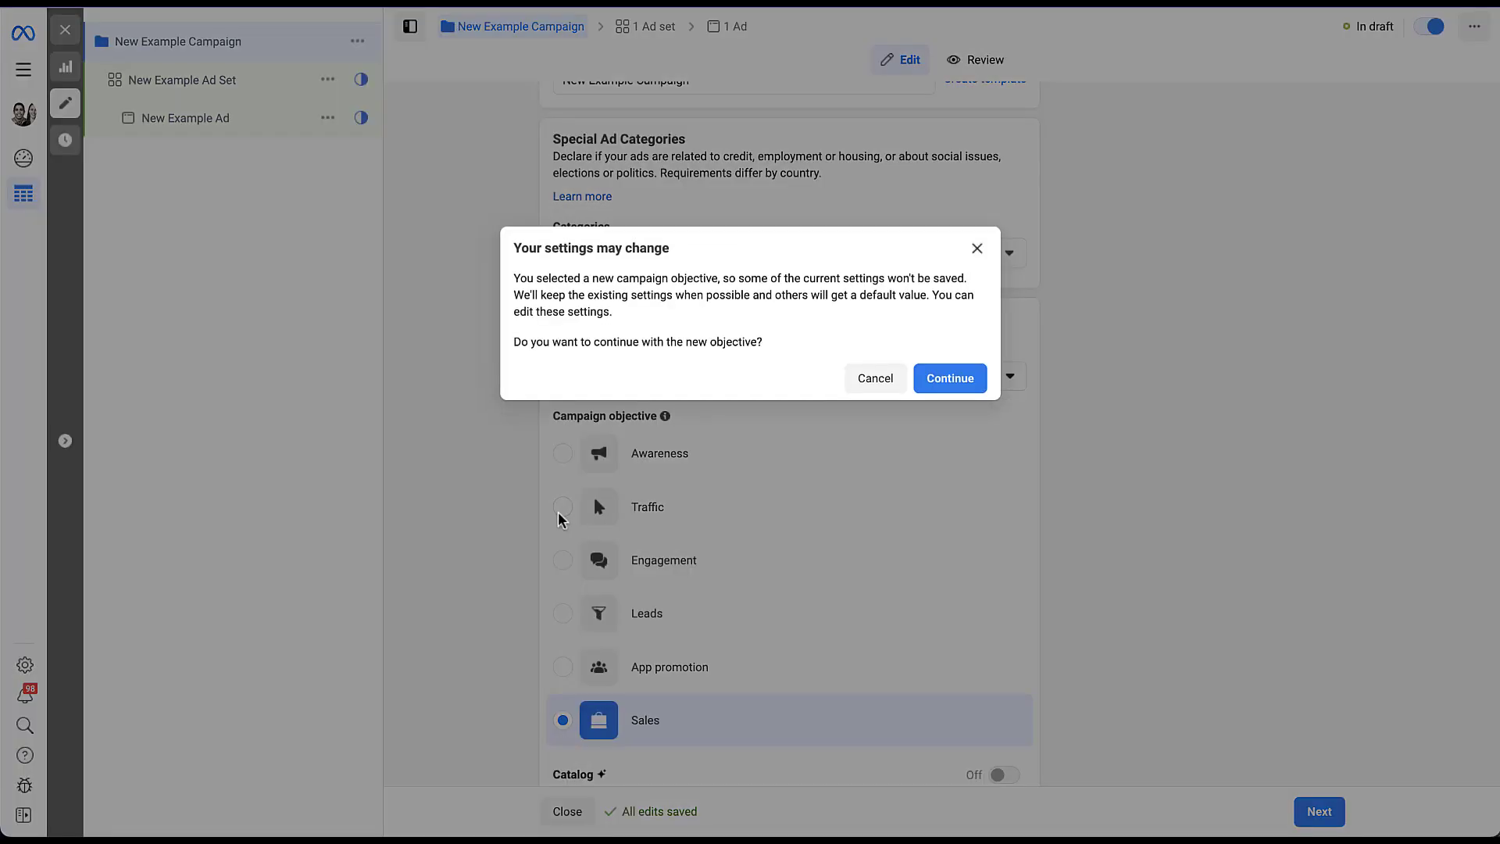
pyautogui.press('Return')
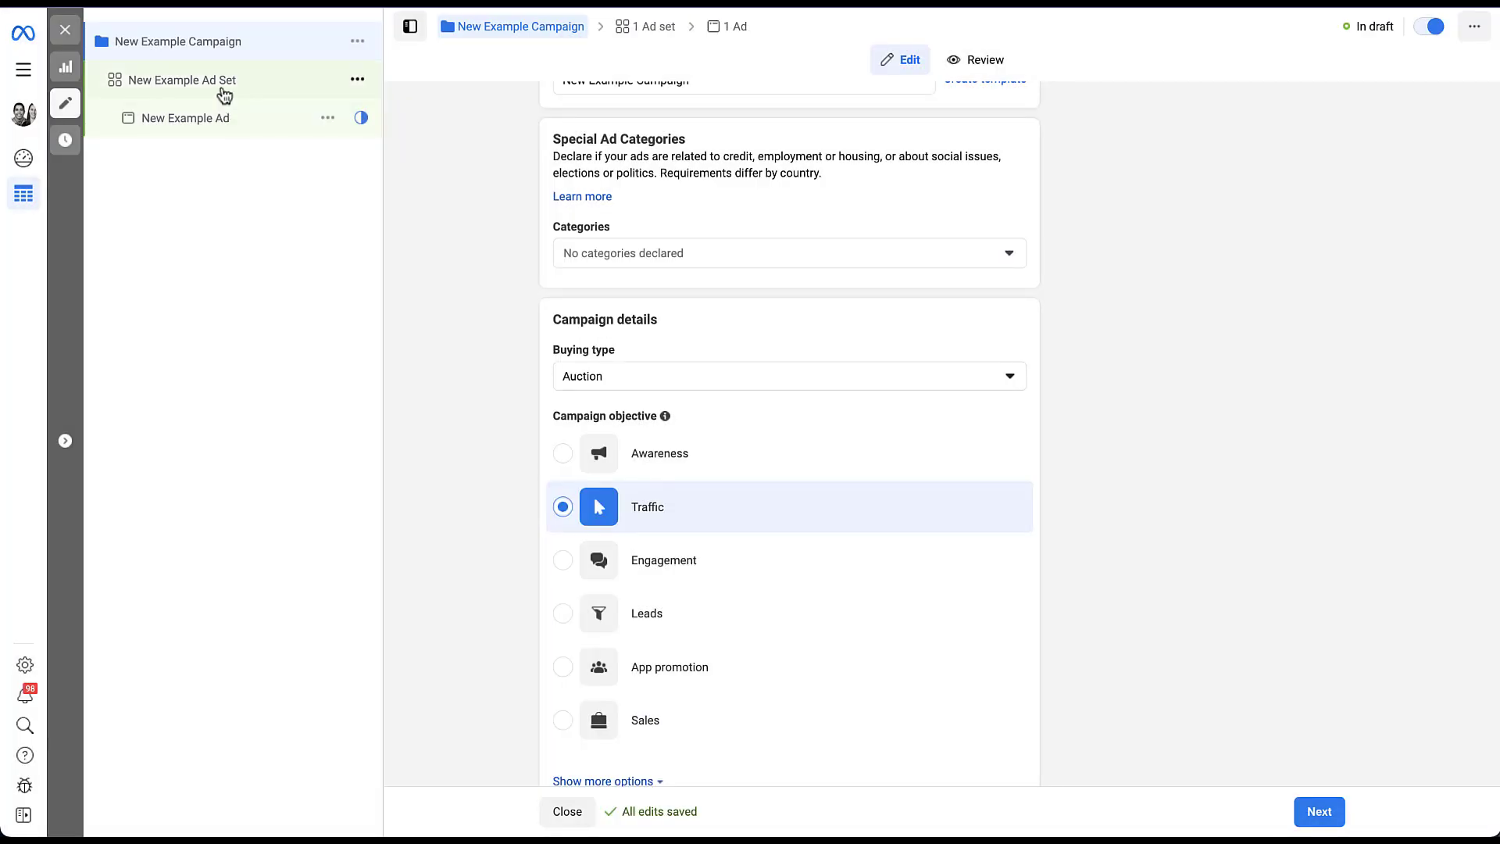
pyautogui.click(223, 89)
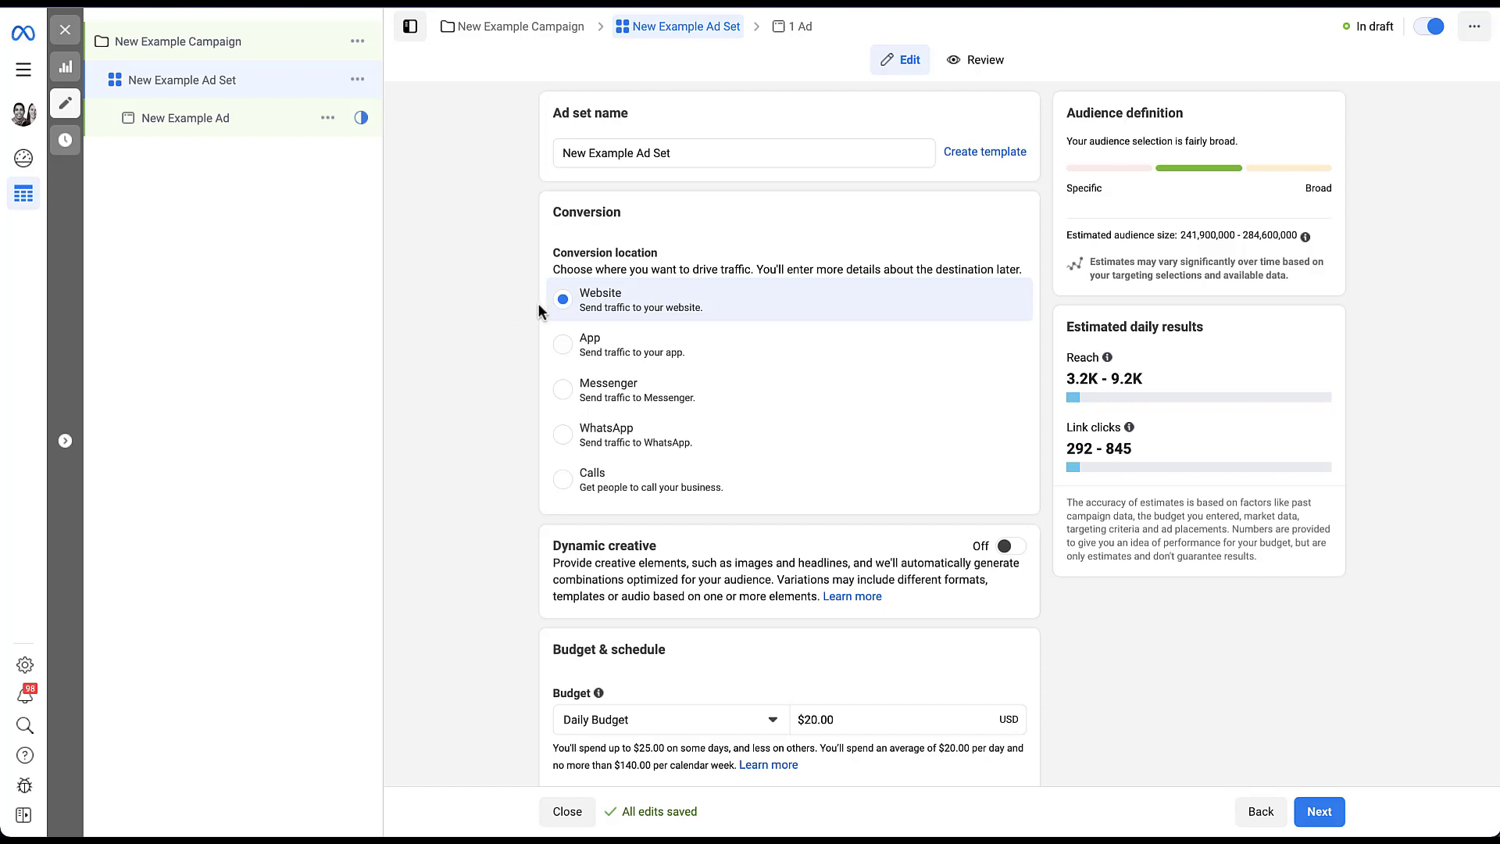
# Scroll New Example Ad to Info Labels (11 selected, 3 more), then return to the campaign.
pyautogui.click(211, 118)
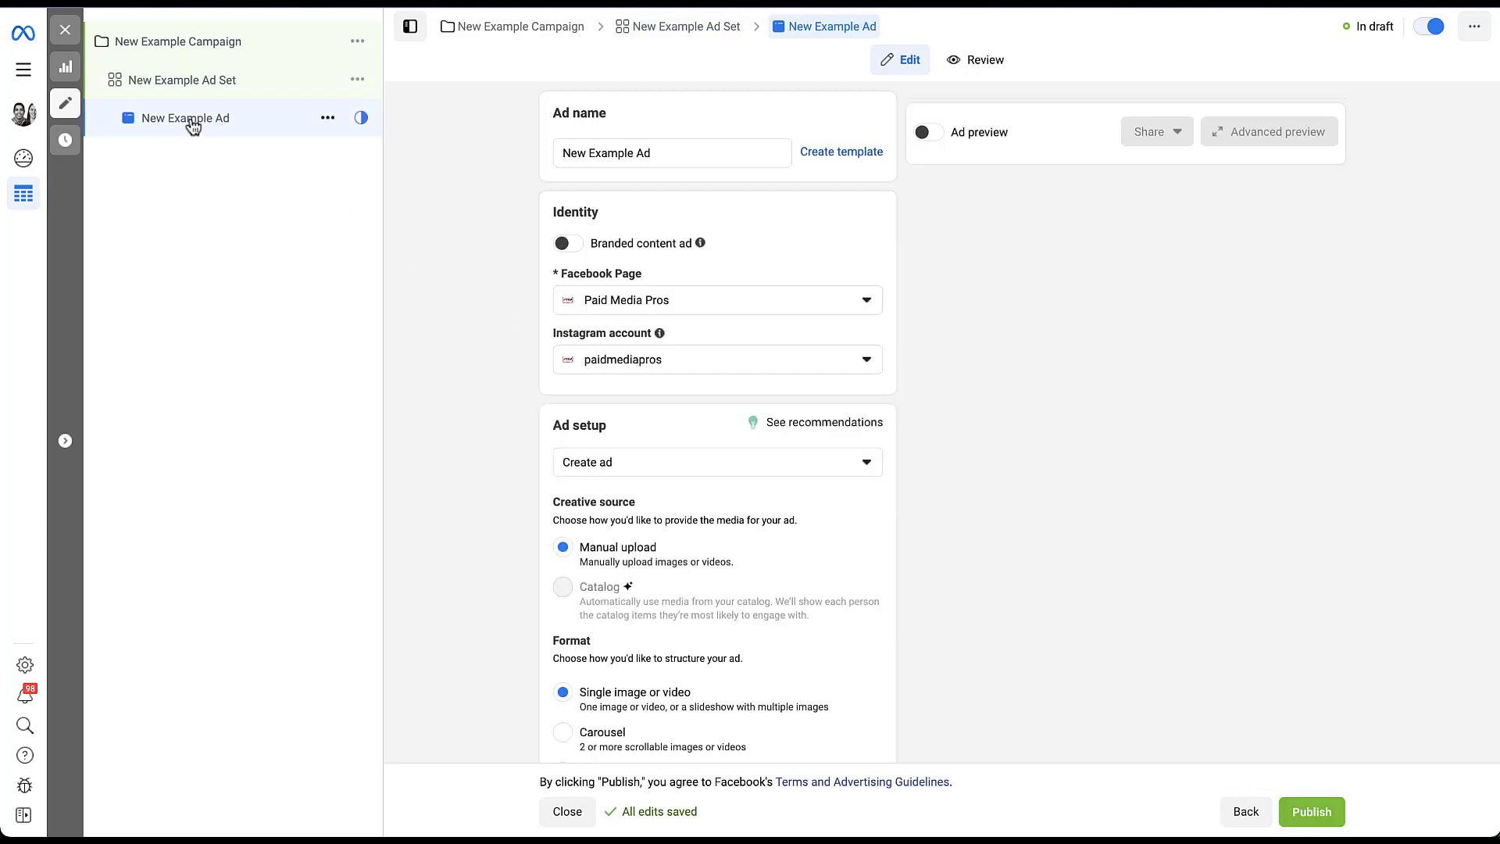
pyautogui.scroll(-4, 515, 296)
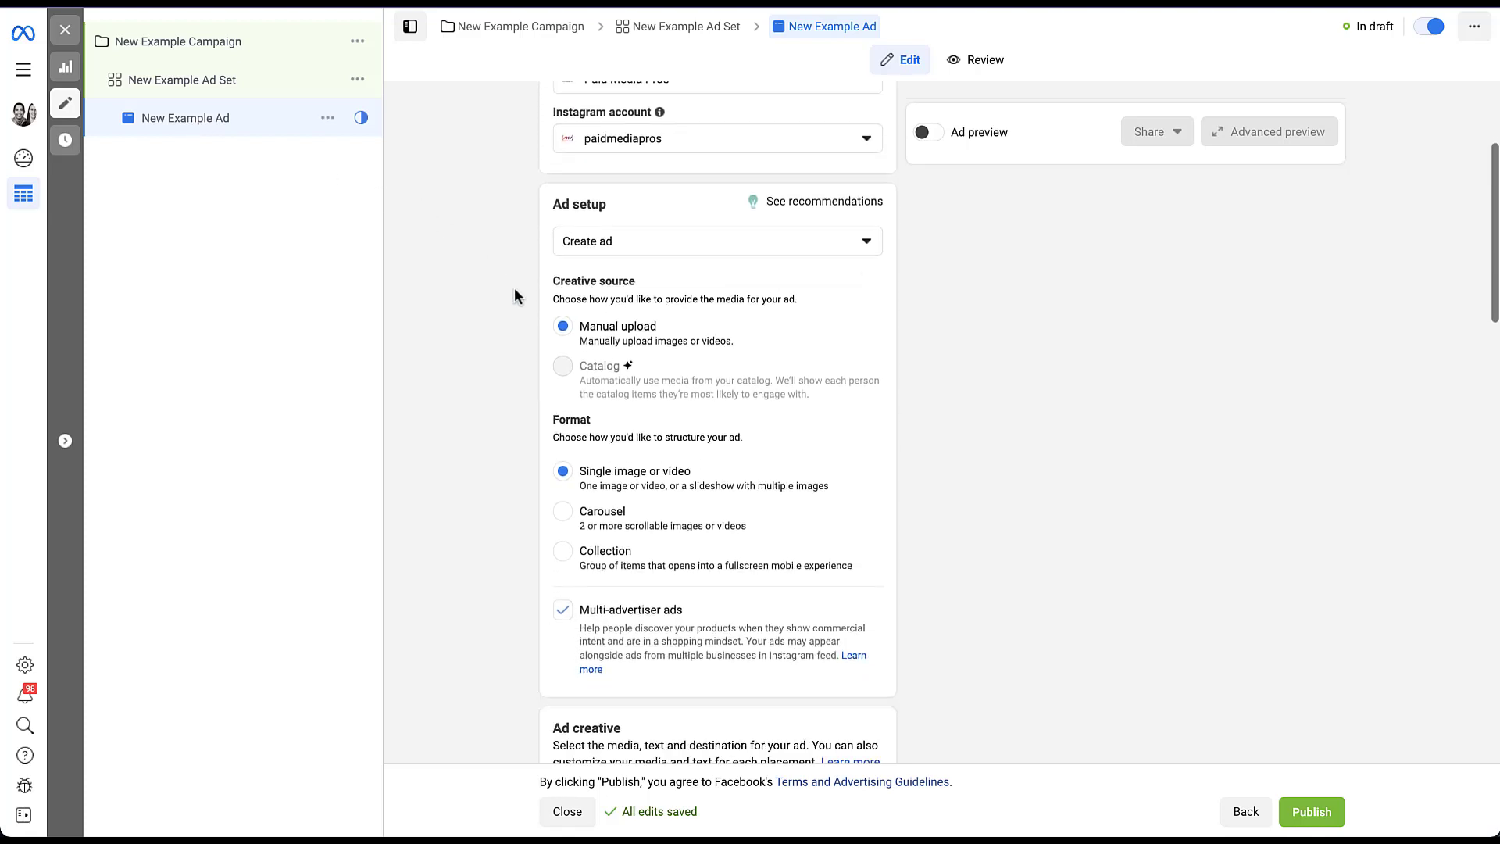
pyautogui.scroll(-2, 515, 295)
pyautogui.scroll(-3, 515, 295)
pyautogui.scroll(-2, 514, 296)
pyautogui.scroll(-1, 514, 296)
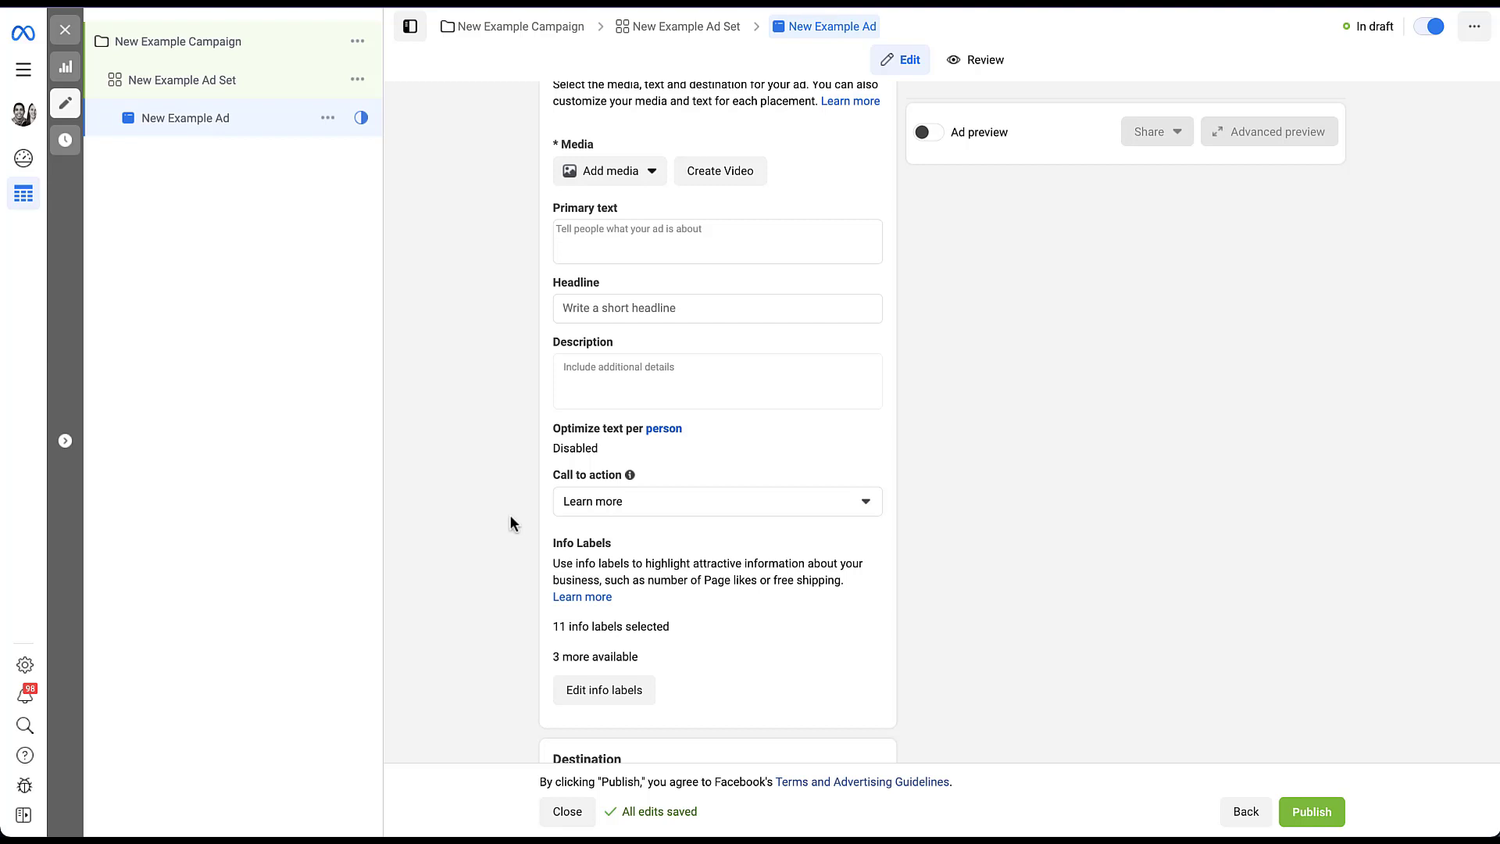
pyautogui.click(217, 53)
pyautogui.scroll(-2, 451, 326)
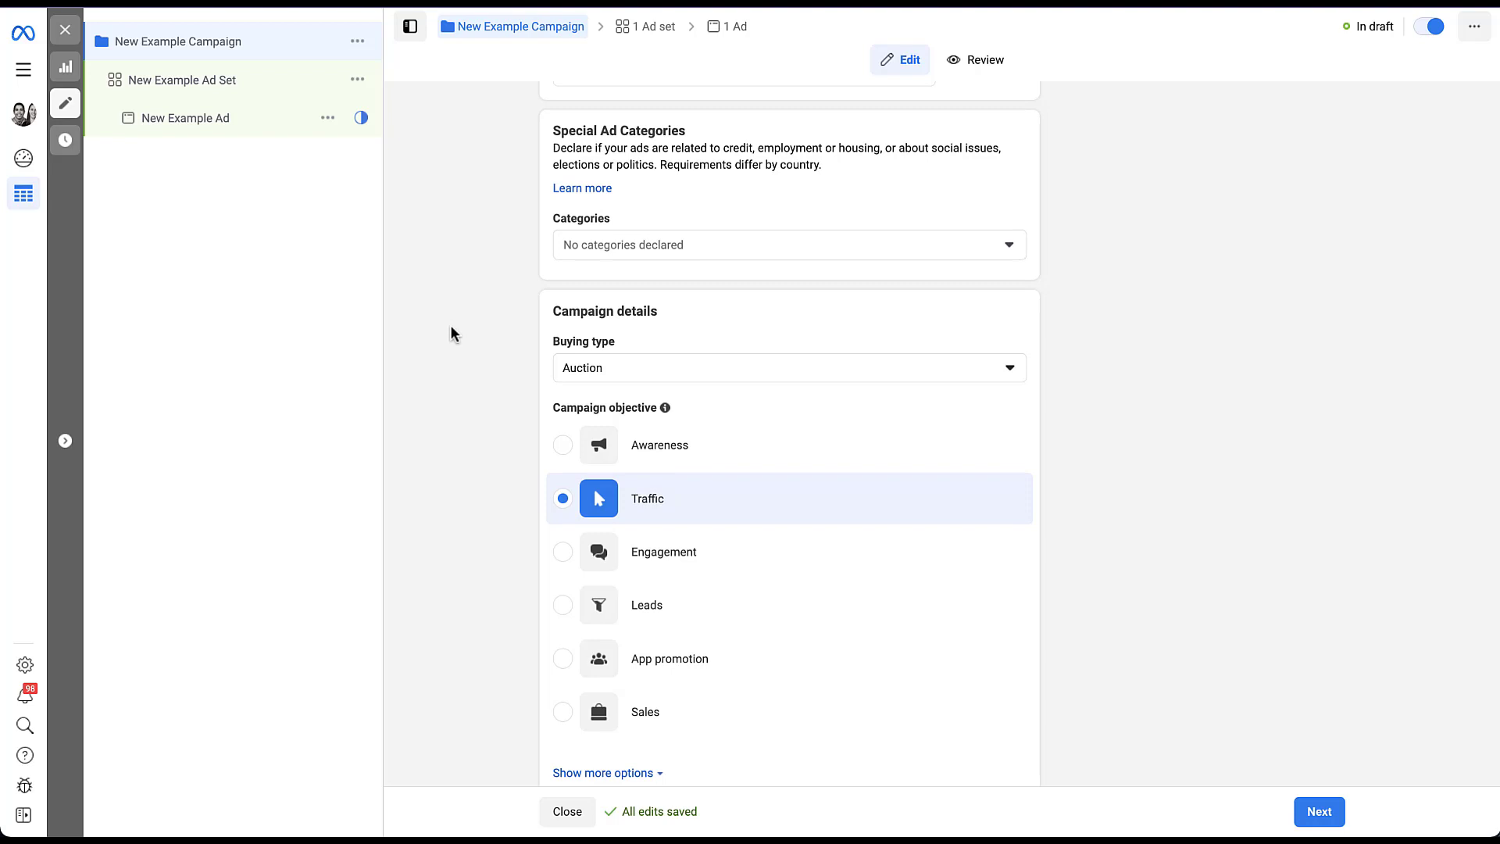
# Switch the campaign objective back to Sales and open the ad set.
pyautogui.click(569, 713)
pyautogui.click(950, 378)
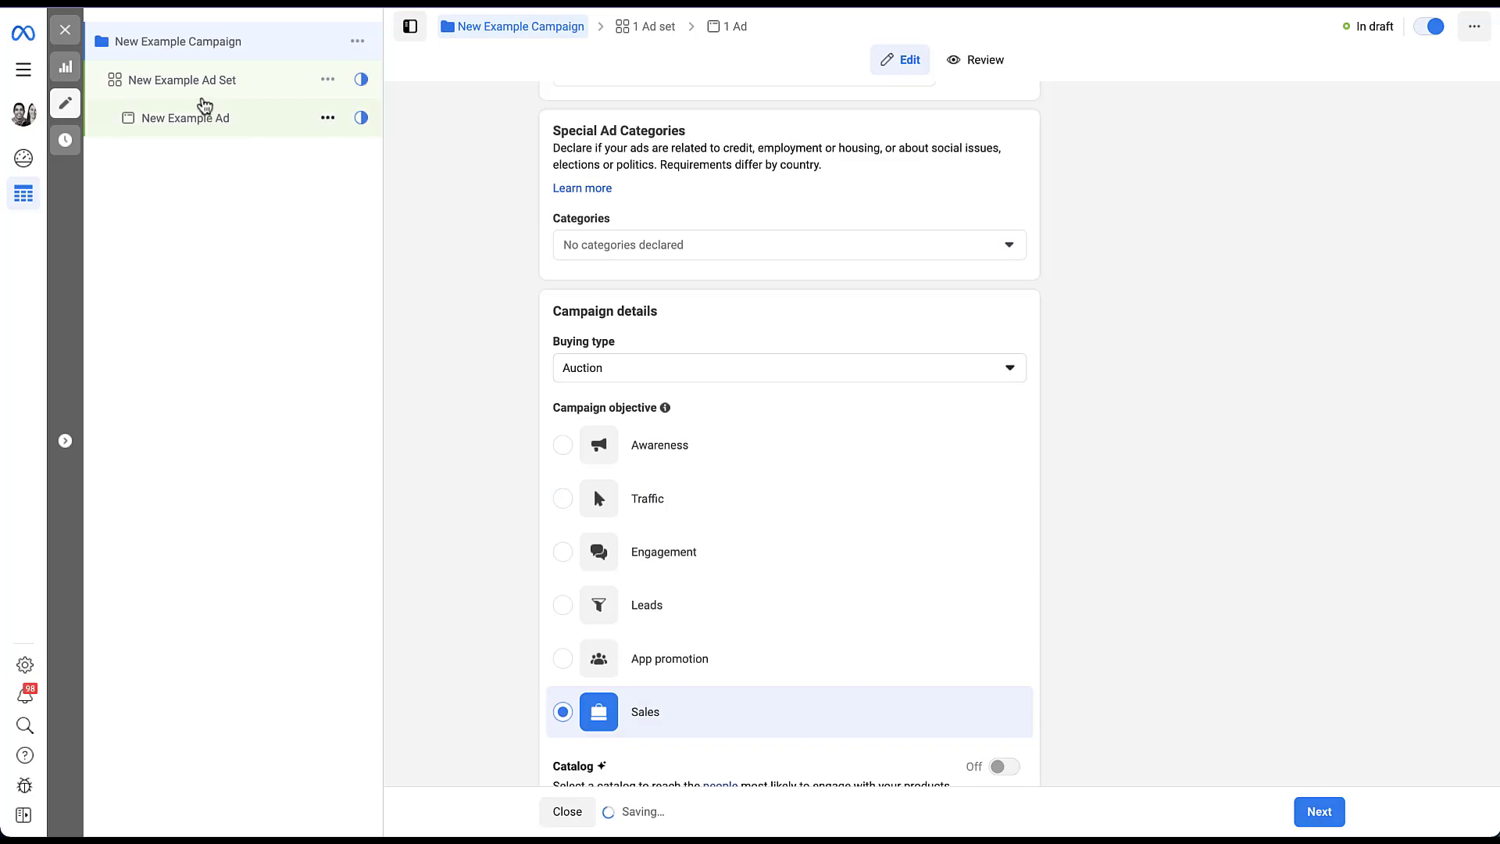
pyautogui.click(201, 96)
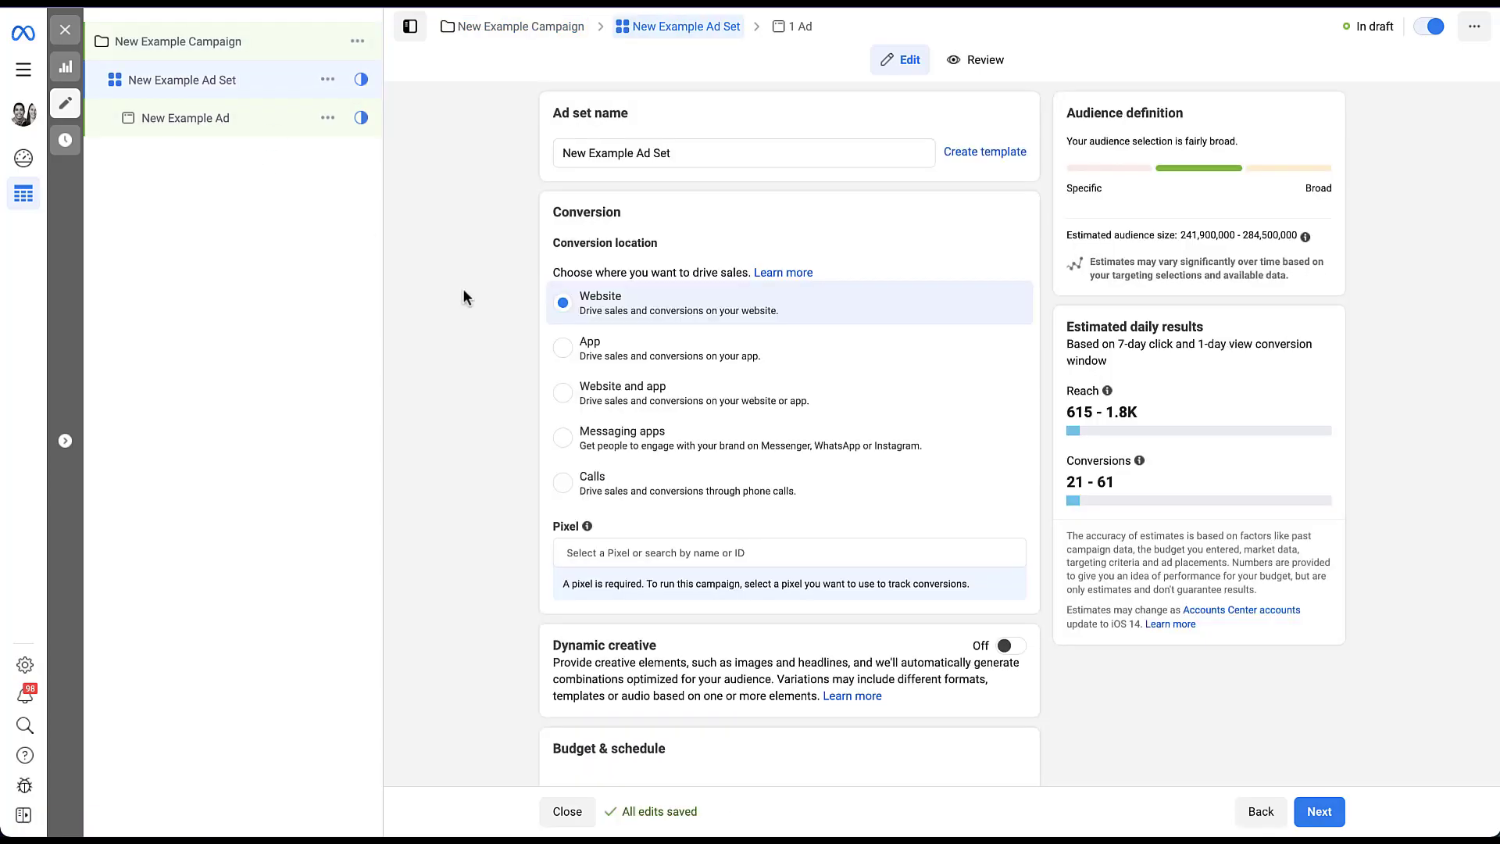
# Scroll the ad's settings to Info Labels, still showing 11 selected and 3 more available.
pyautogui.click(179, 118)
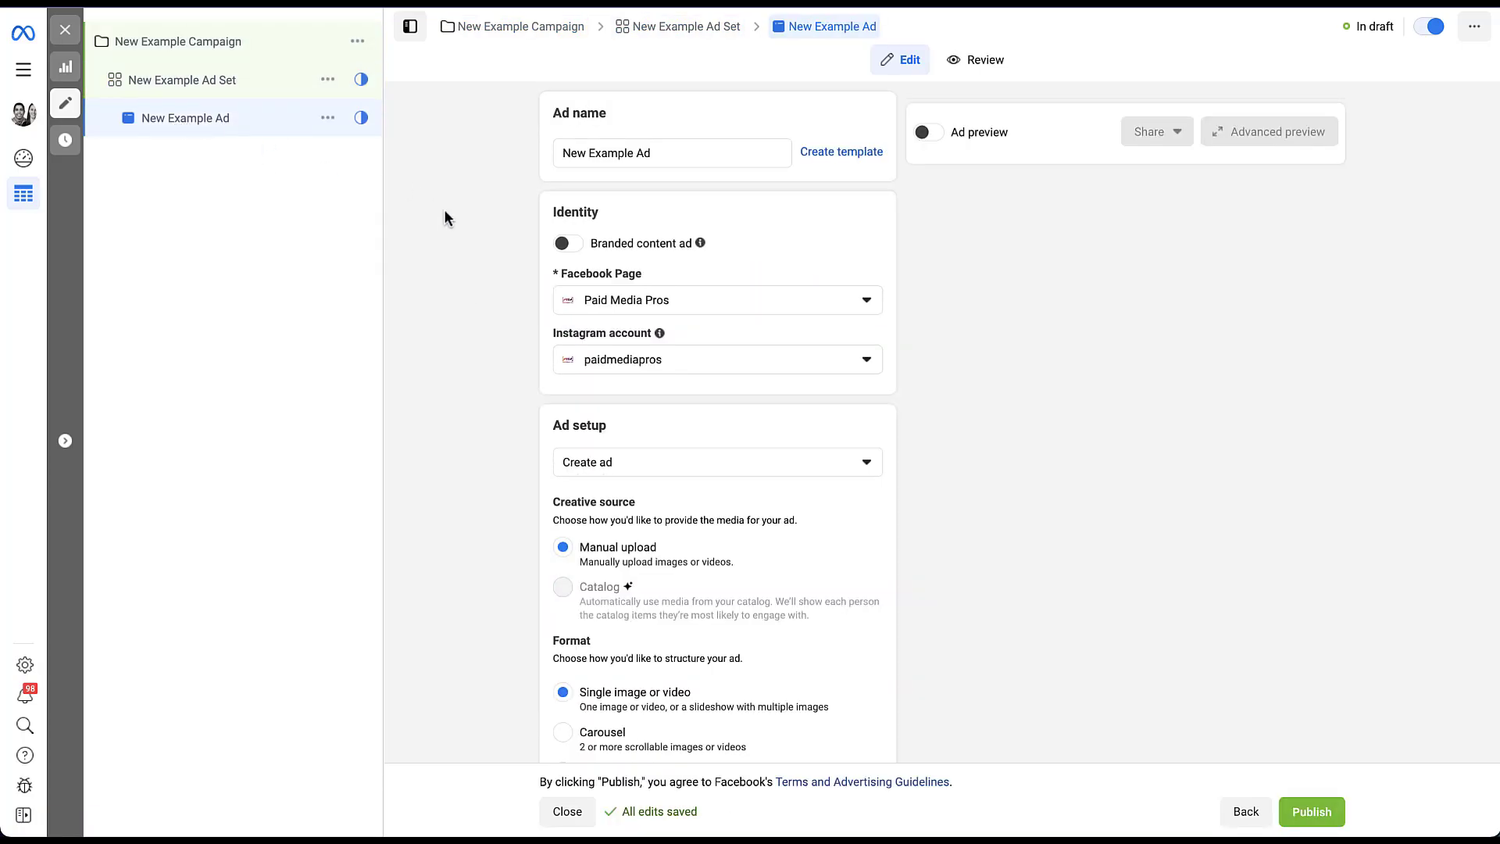
pyautogui.scroll(-2, 458, 392)
pyautogui.scroll(-3, 457, 392)
pyautogui.scroll(-2, 457, 392)
pyautogui.scroll(-3, 458, 392)
pyautogui.scroll(-1, 459, 394)
pyautogui.scroll(-1, 458, 394)
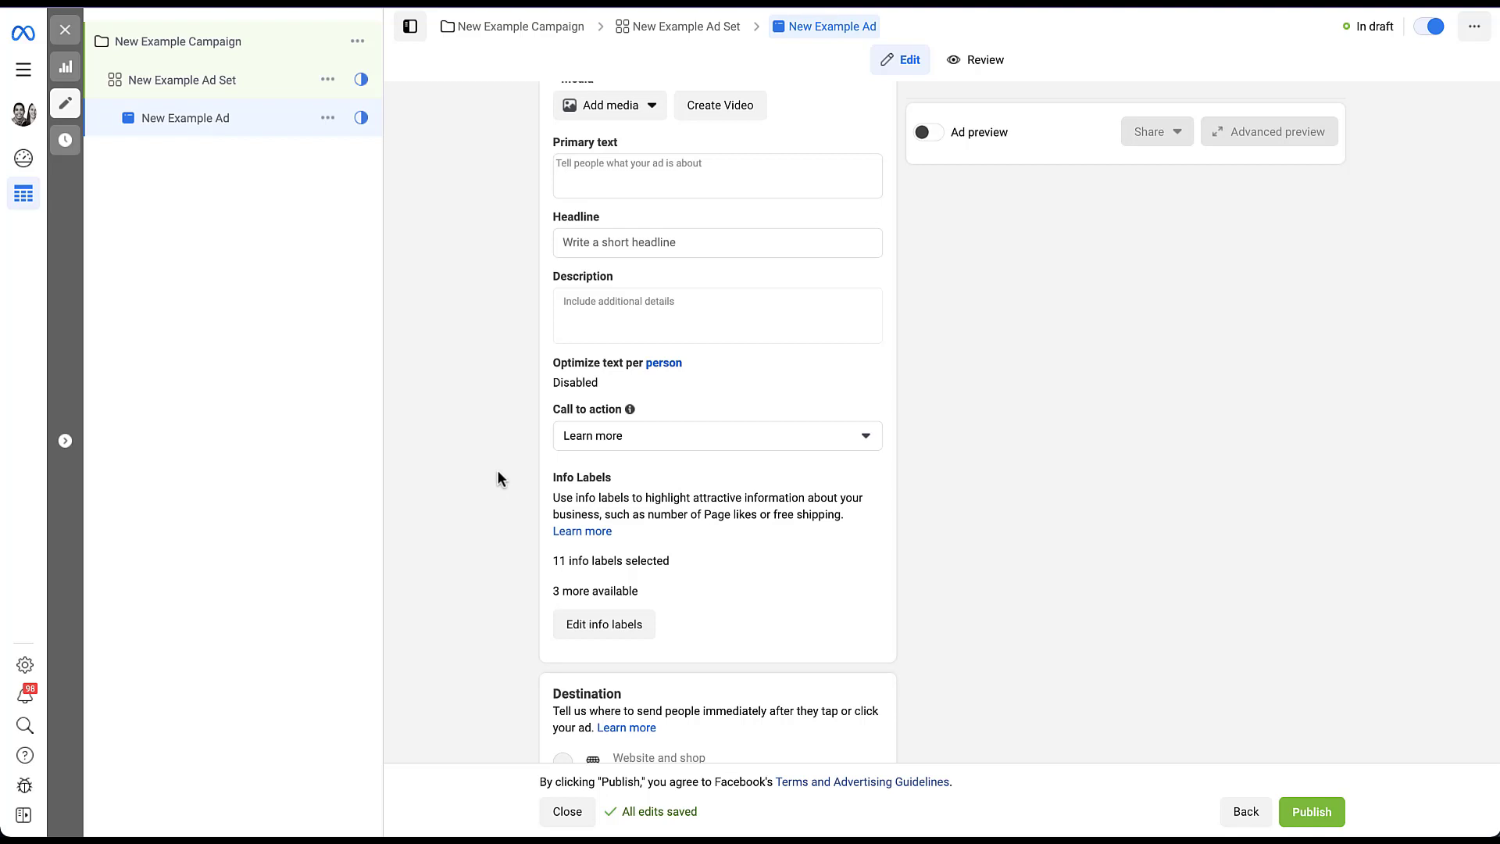
# Set the objective to Leads, then review the ad's manual upload, Learn more and Website settings.
pyautogui.click(191, 46)
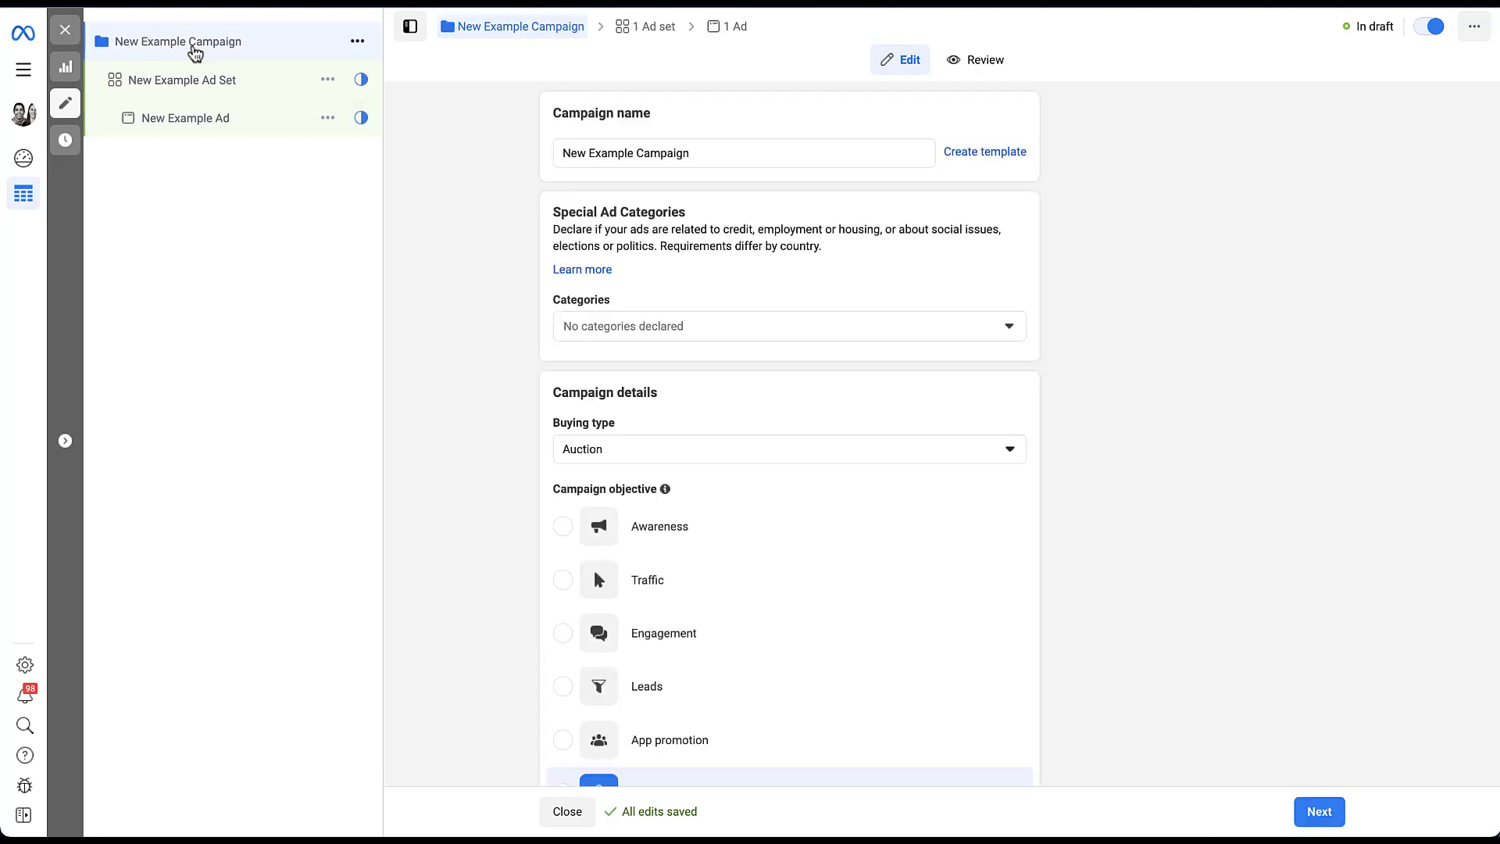
pyautogui.click(562, 690)
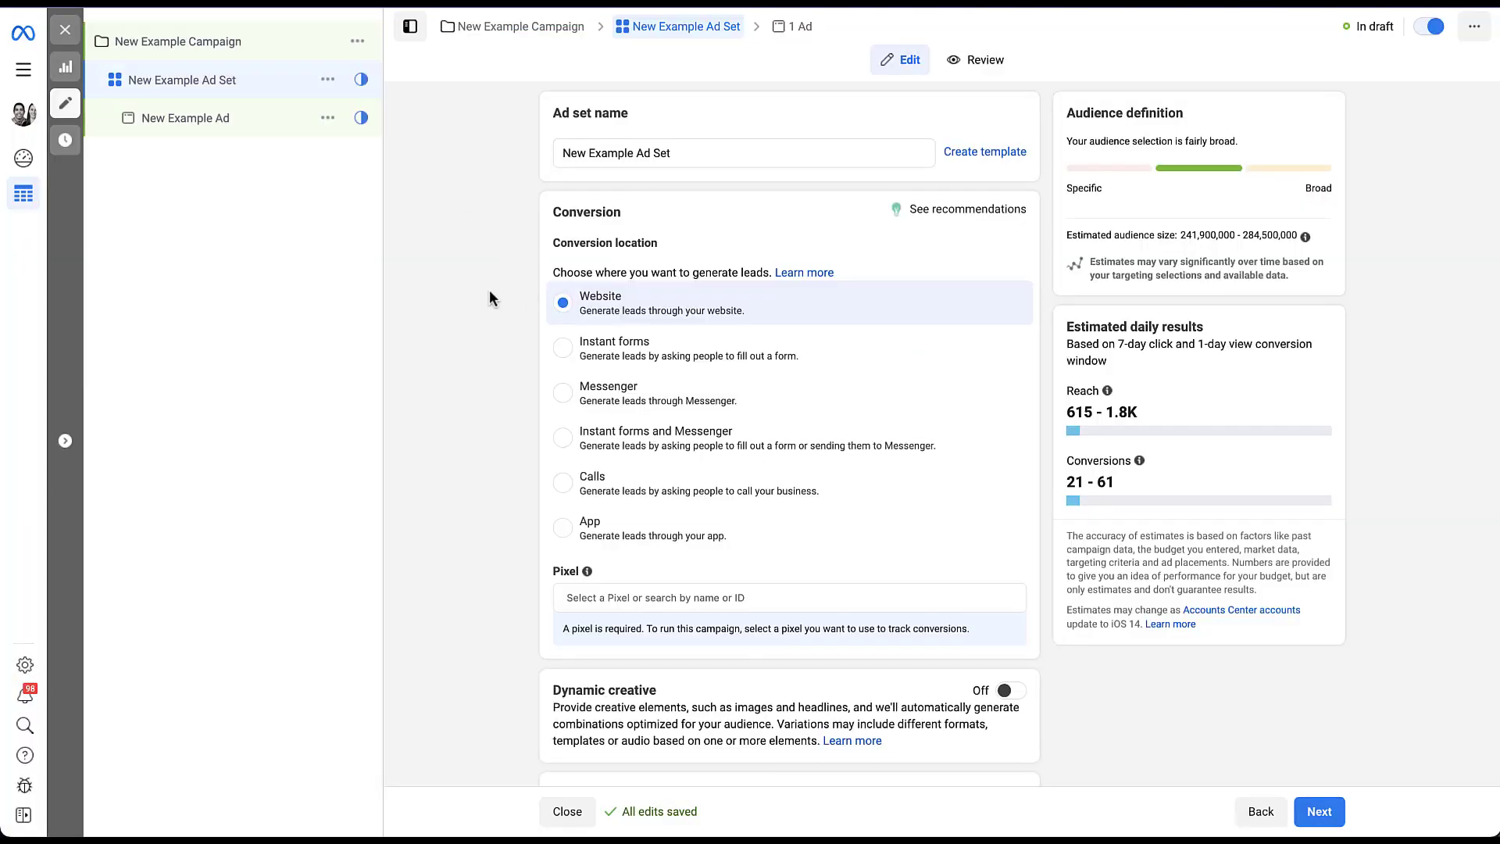
pyautogui.click(180, 118)
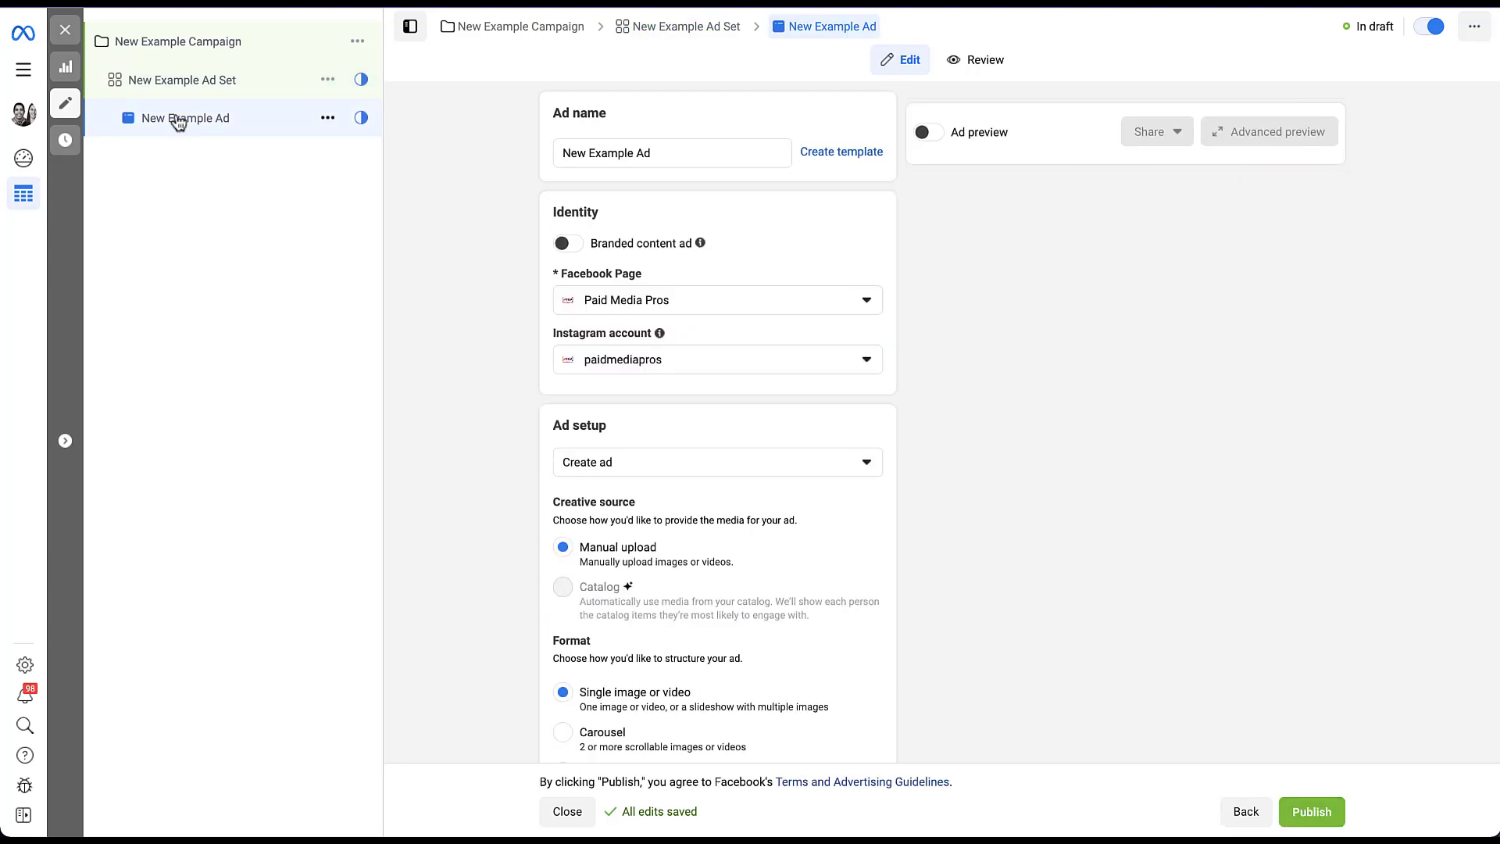
pyautogui.scroll(-1, 446, 401)
pyautogui.scroll(-2, 446, 401)
pyautogui.scroll(-2, 446, 401)
pyautogui.scroll(-3, 447, 401)
pyautogui.scroll(-3, 445, 400)
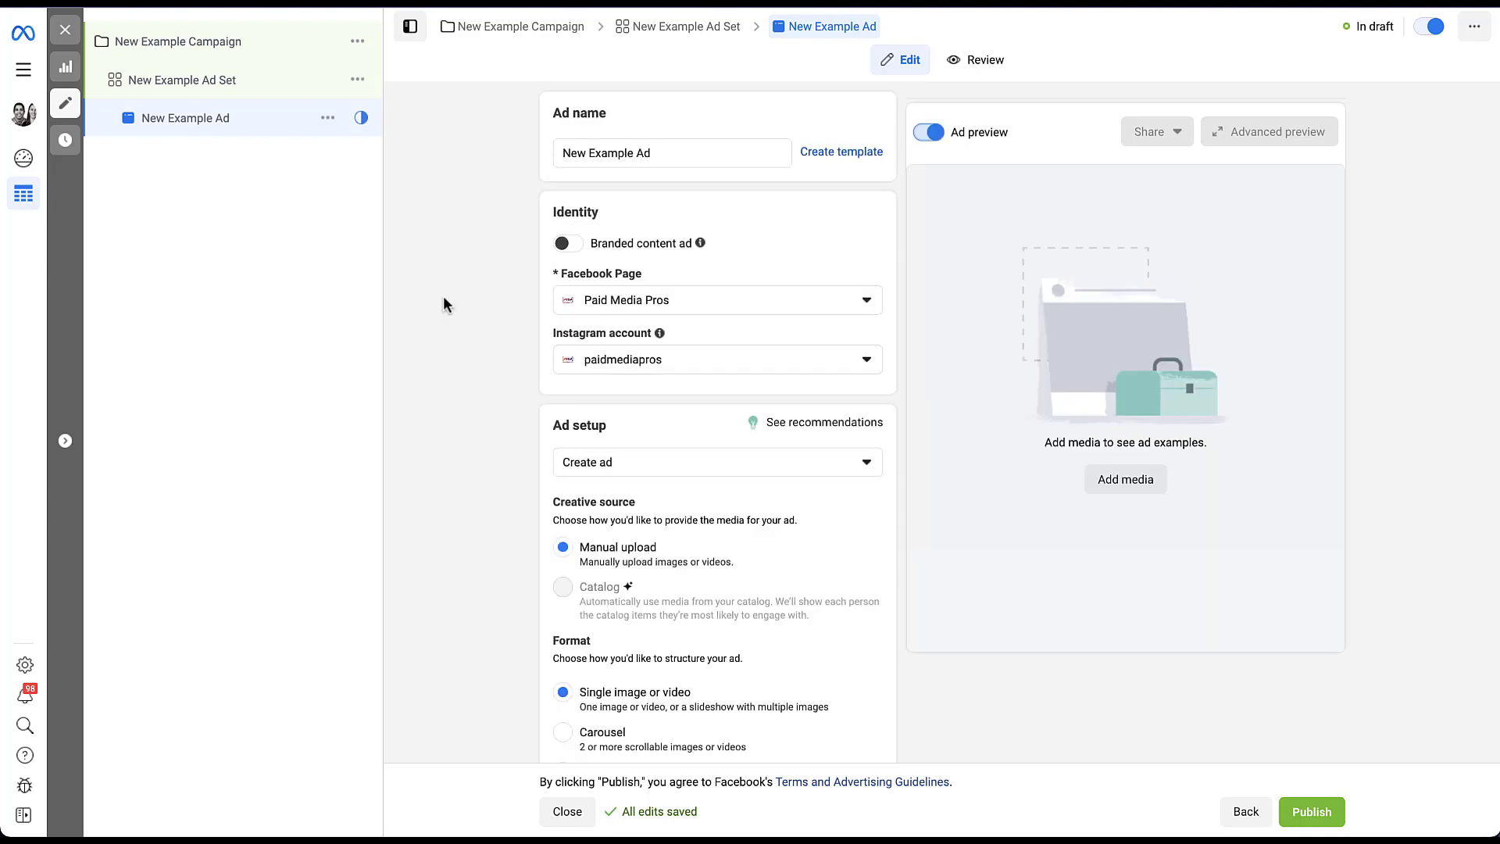
# Scroll the ad creative showing Paid Media Pros media and primary text 'New videos released every week!'.
pyautogui.scroll(-2, 444, 301)
pyautogui.scroll(-3, 443, 301)
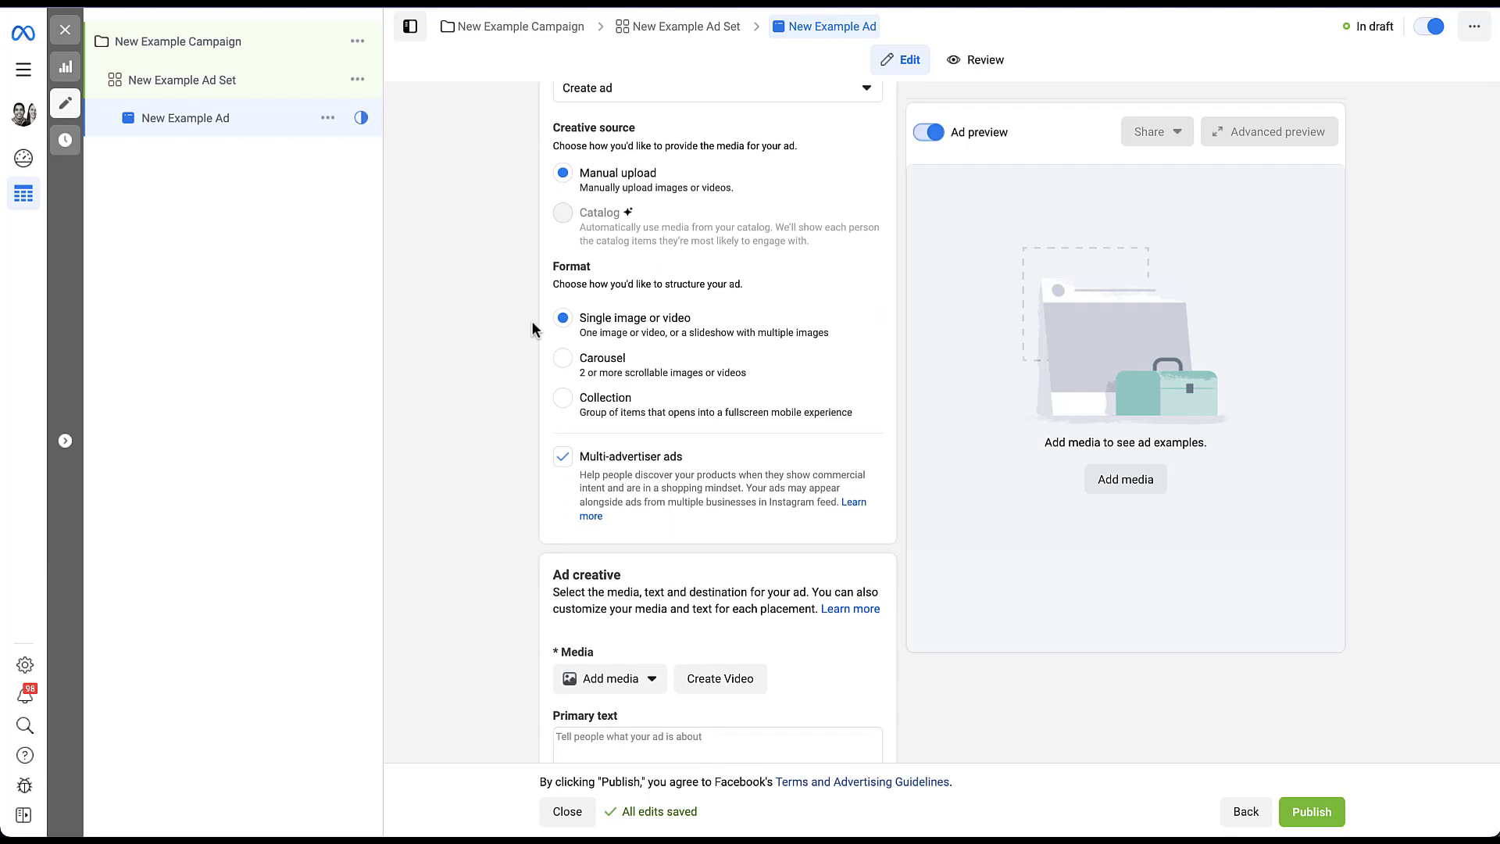
pyautogui.scroll(-3, 486, 316)
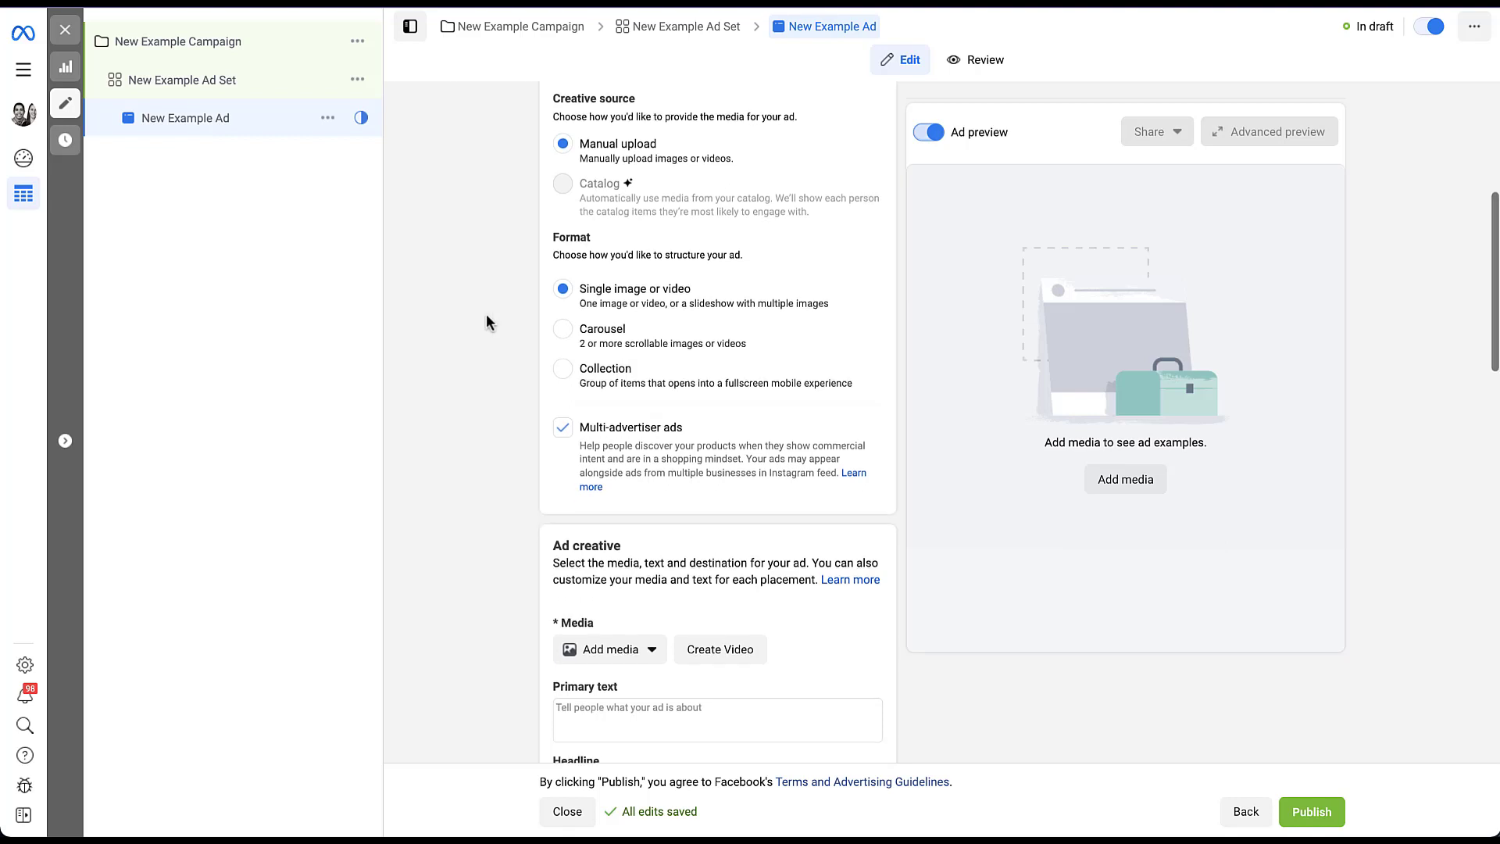
pyautogui.scroll(-2, 486, 316)
pyautogui.scroll(-1, 486, 316)
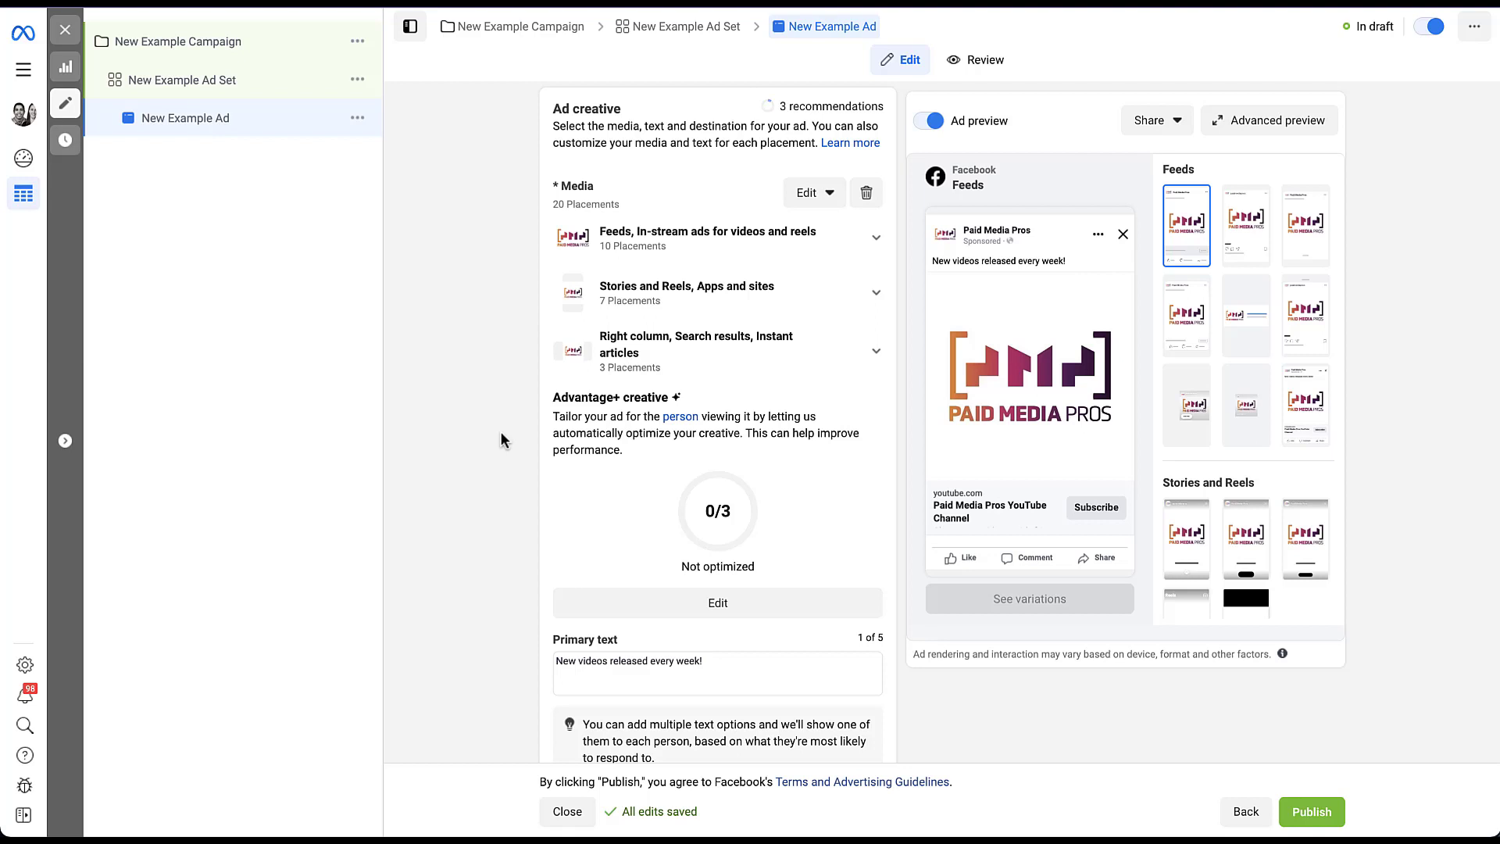
# Scroll down to Info Labels and open Edit info labels at the custom Info label 1 page.
pyautogui.scroll(-1, 501, 435)
pyautogui.scroll(-1, 500, 435)
pyautogui.scroll(-1, 501, 434)
pyautogui.scroll(-2, 501, 434)
pyautogui.scroll(-1, 501, 435)
pyautogui.scroll(-1, 501, 434)
pyautogui.scroll(-1, 500, 434)
pyautogui.scroll(-1, 501, 434)
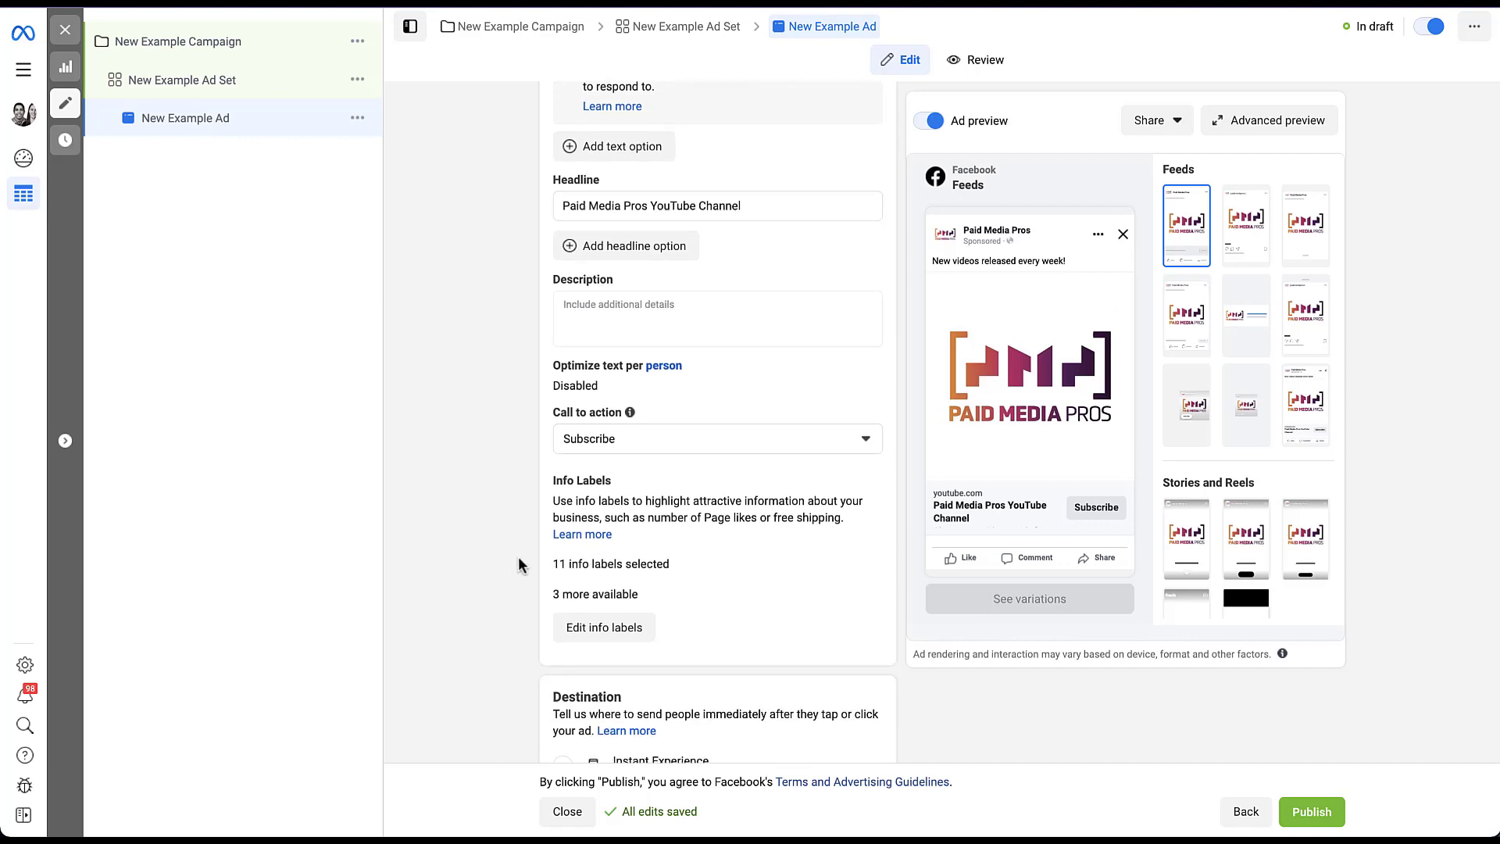
pyautogui.click(620, 626)
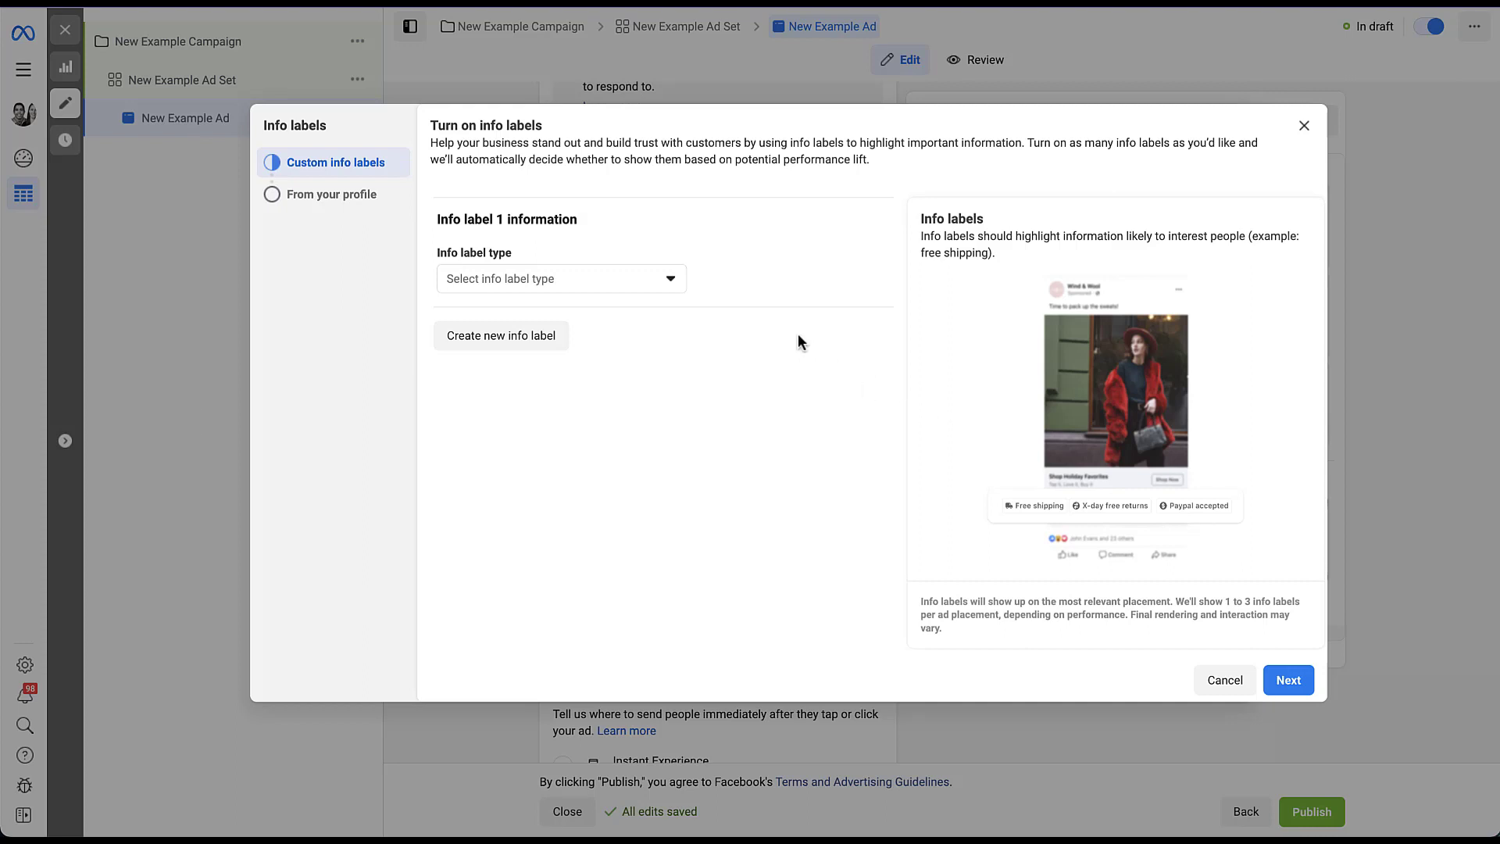
# Make info label 1 a Free shipping label with a 4-day shipping timeframe.
pyautogui.click(672, 287)
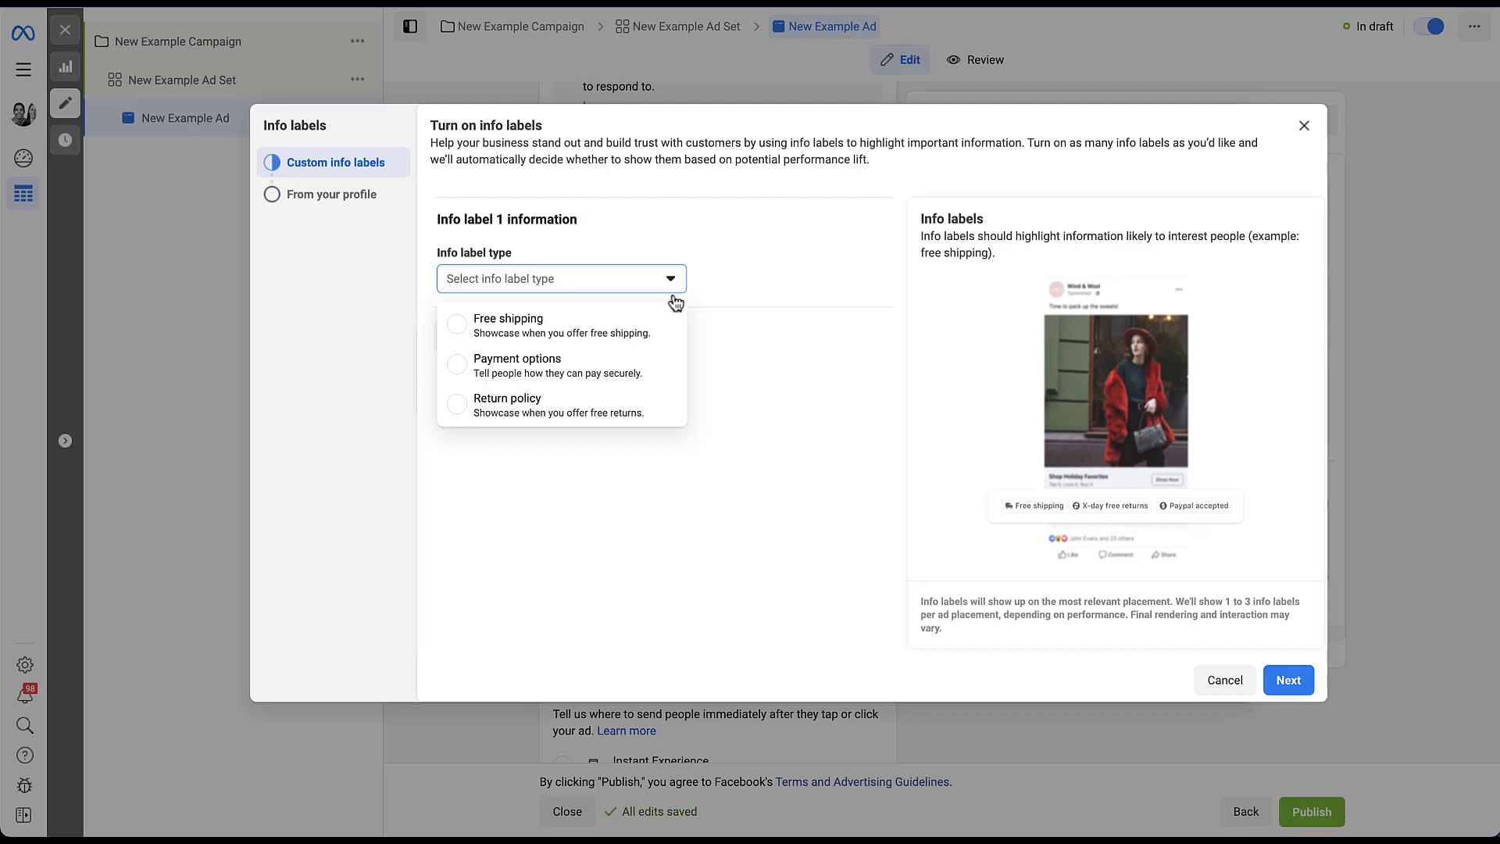
pyautogui.click(627, 321)
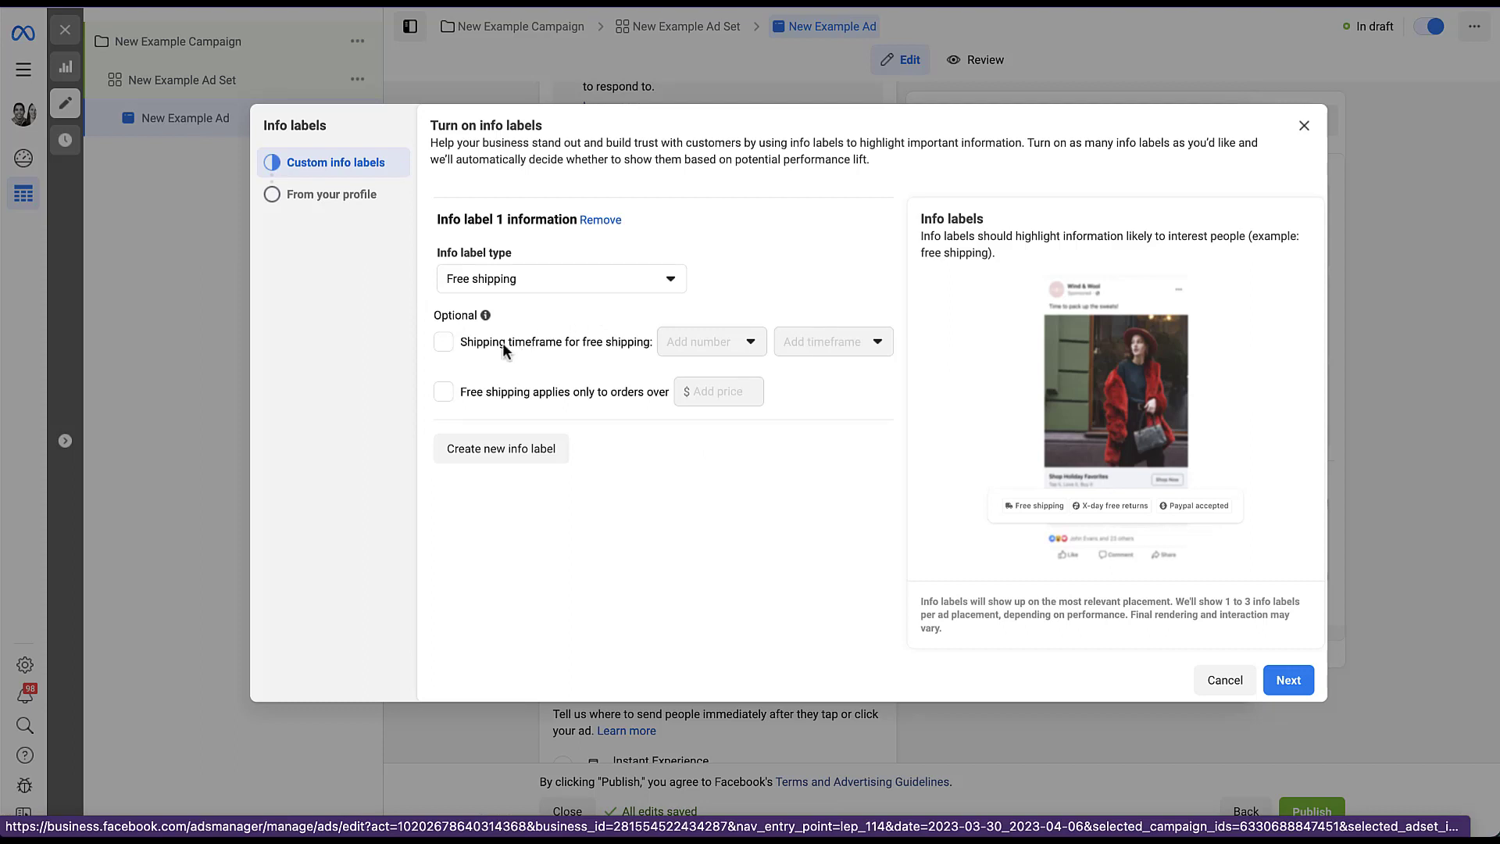
pyautogui.click(444, 344)
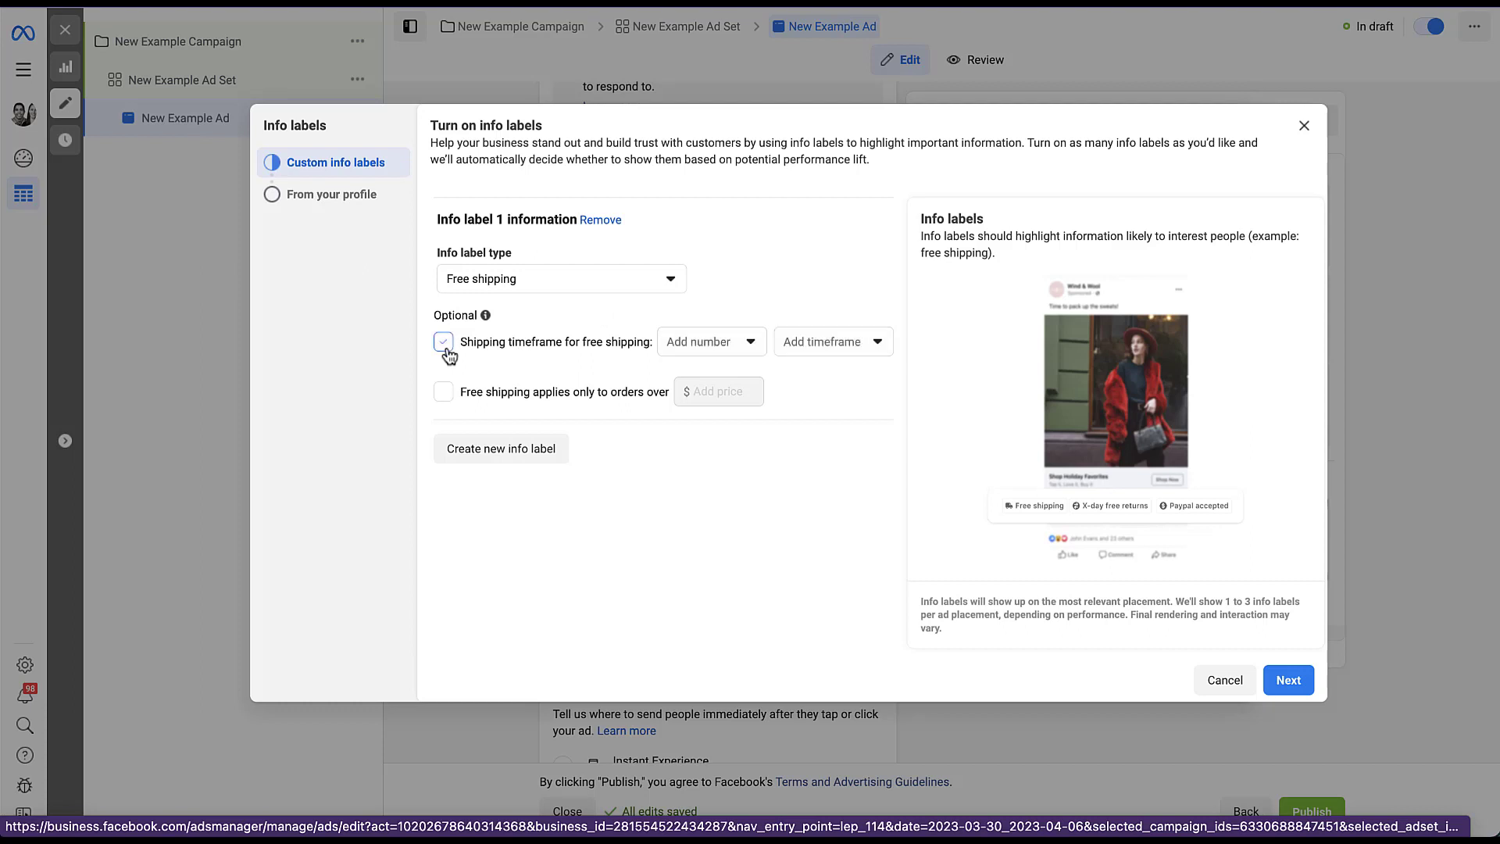
pyautogui.click(755, 344)
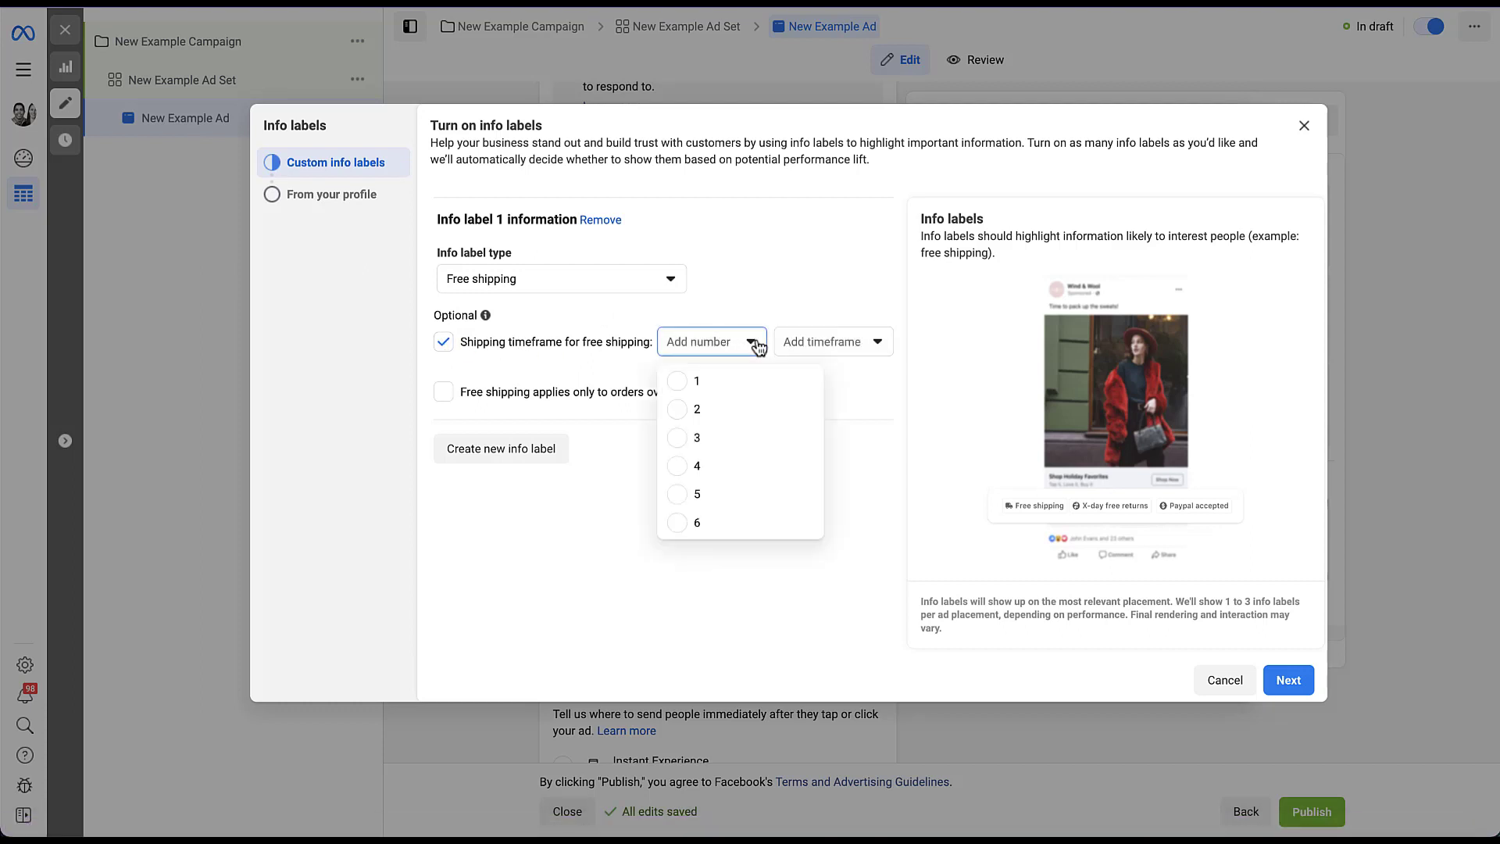
pyautogui.click(686, 467)
pyautogui.click(874, 353)
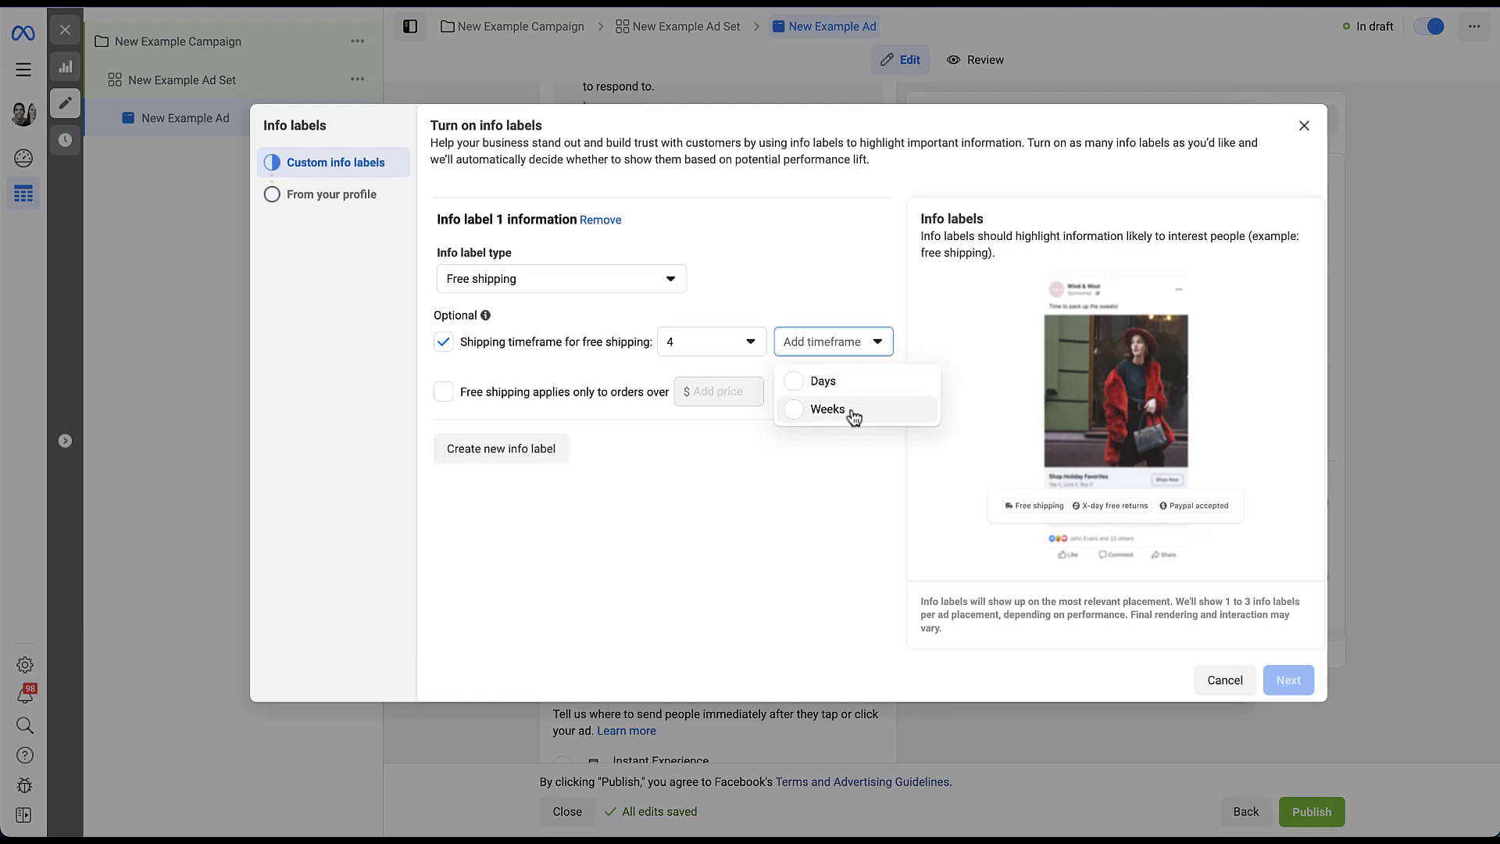
pyautogui.click(850, 382)
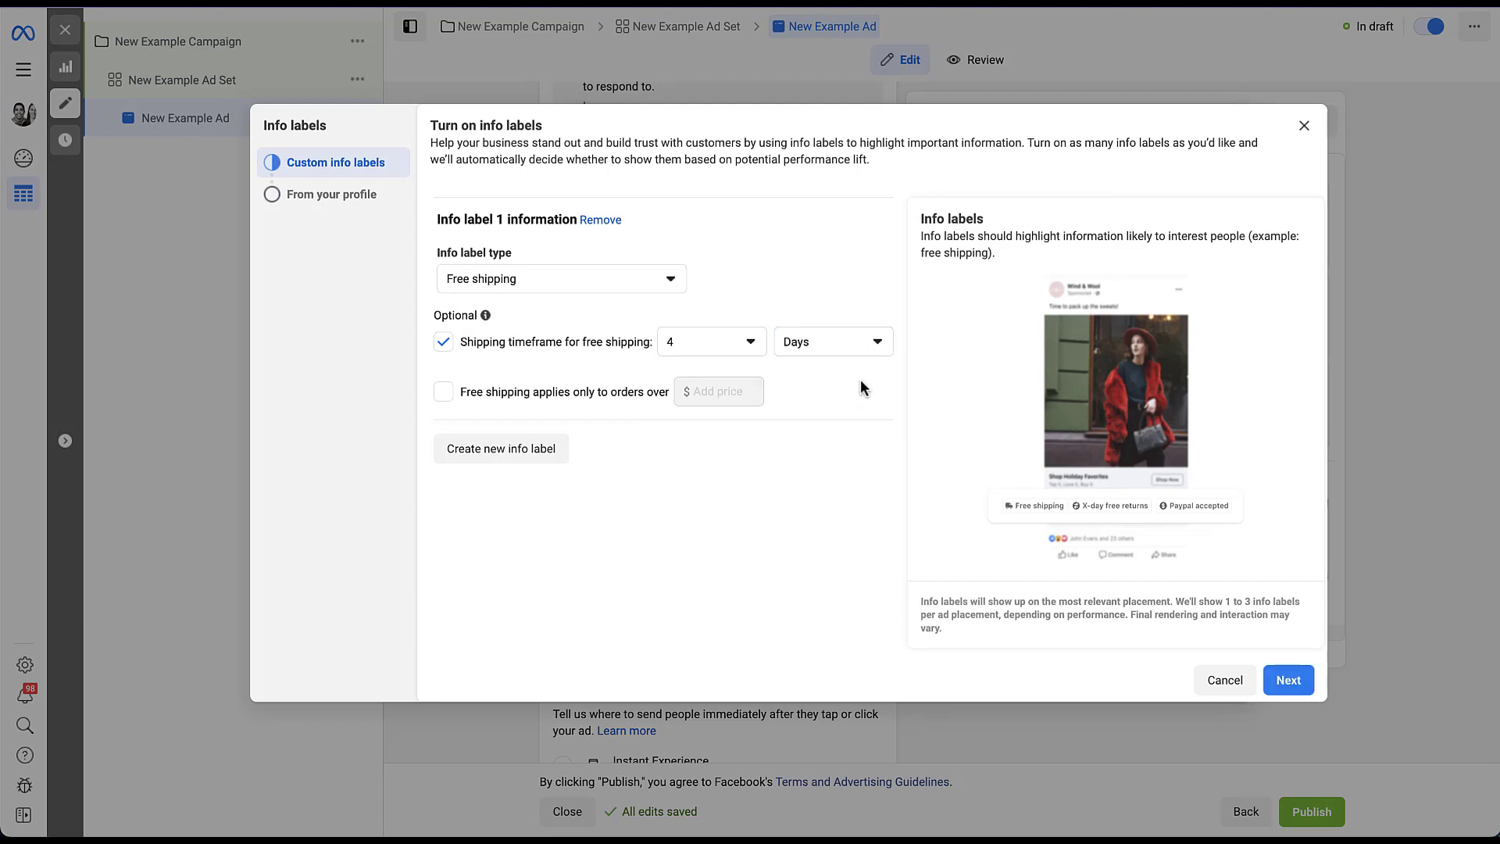
# Try a minimum order price, then remove both the order minimum and timeframe conditions.
pyautogui.click(443, 400)
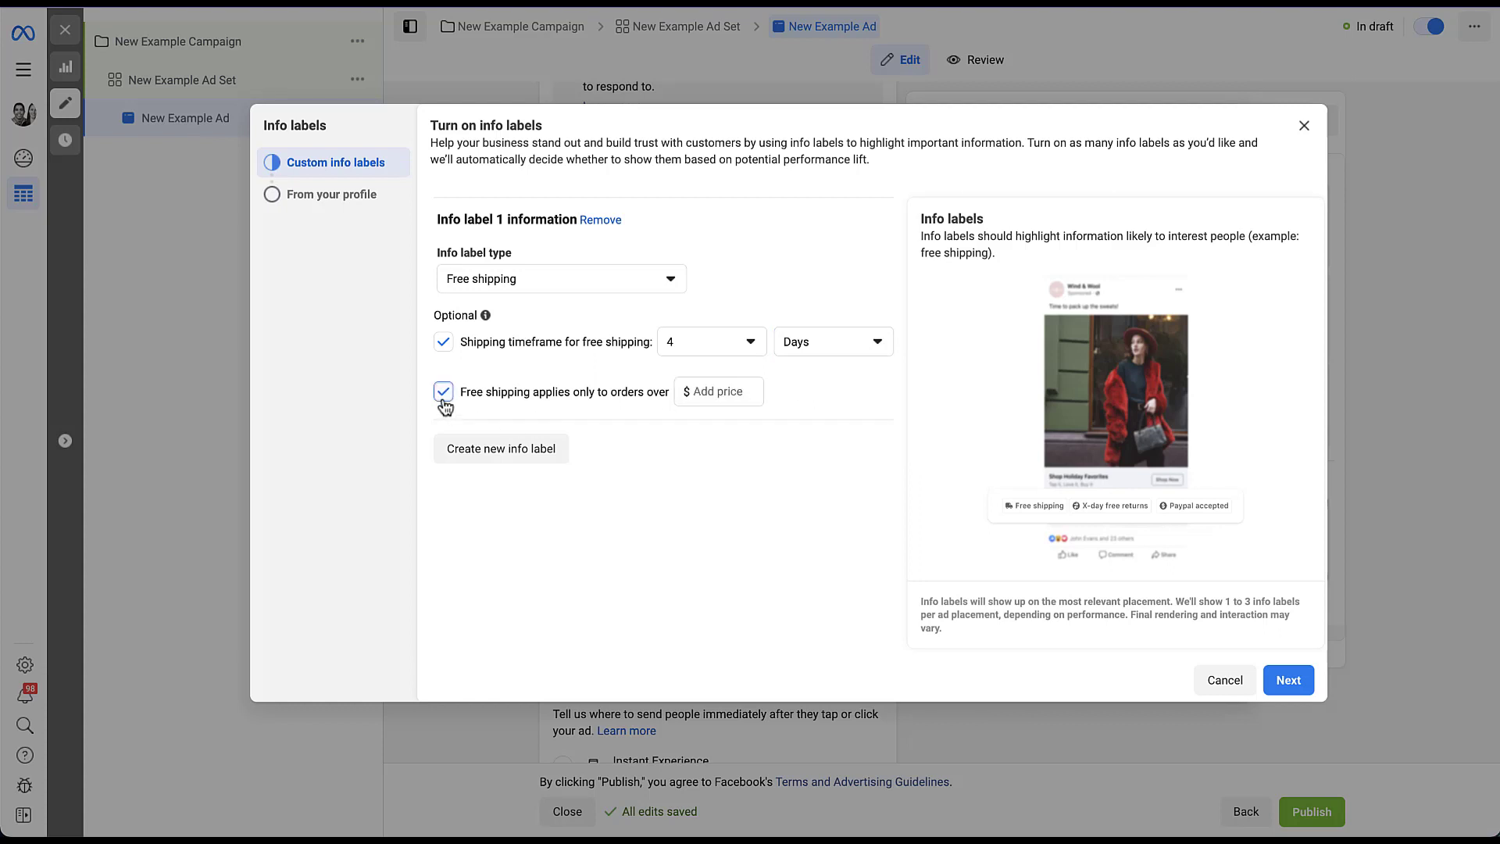
pyautogui.click(726, 392)
pyautogui.click(443, 391)
pyautogui.click(445, 345)
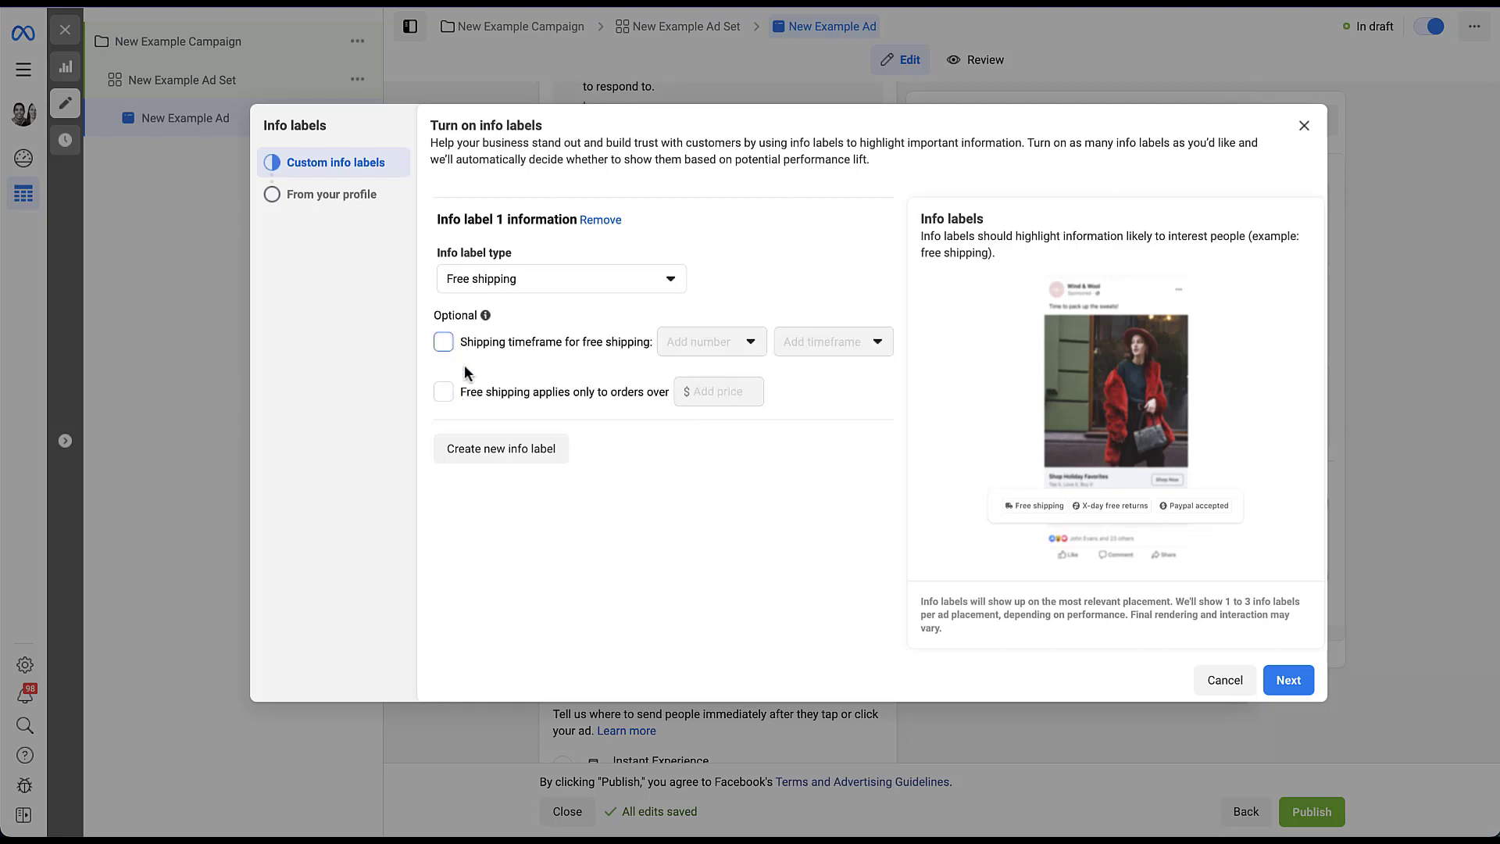
# Add a Return policy info label and remove the Free shipping label.
pyautogui.click(526, 467)
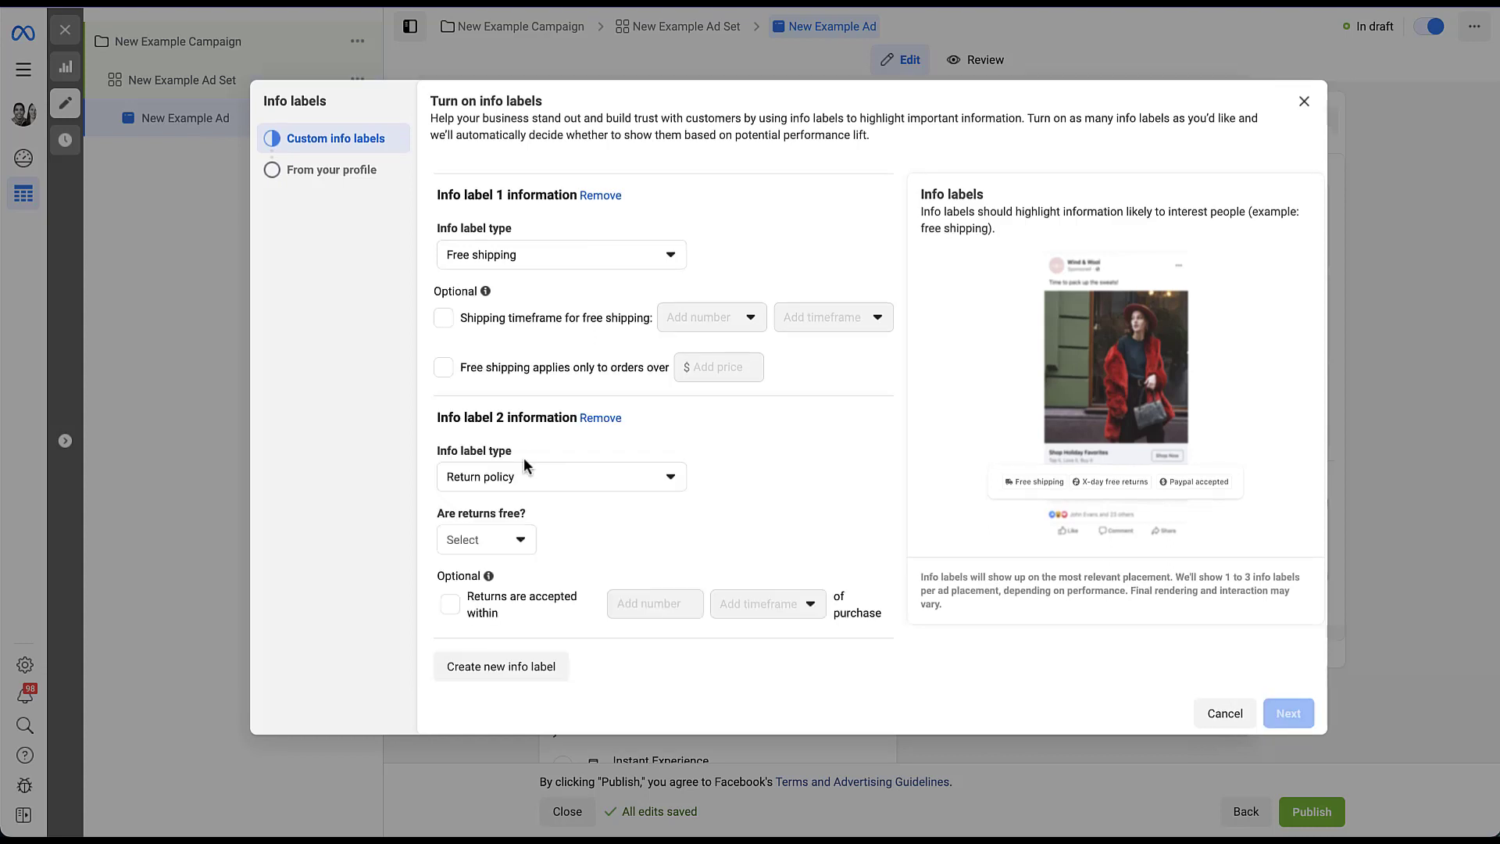
pyautogui.click(672, 482)
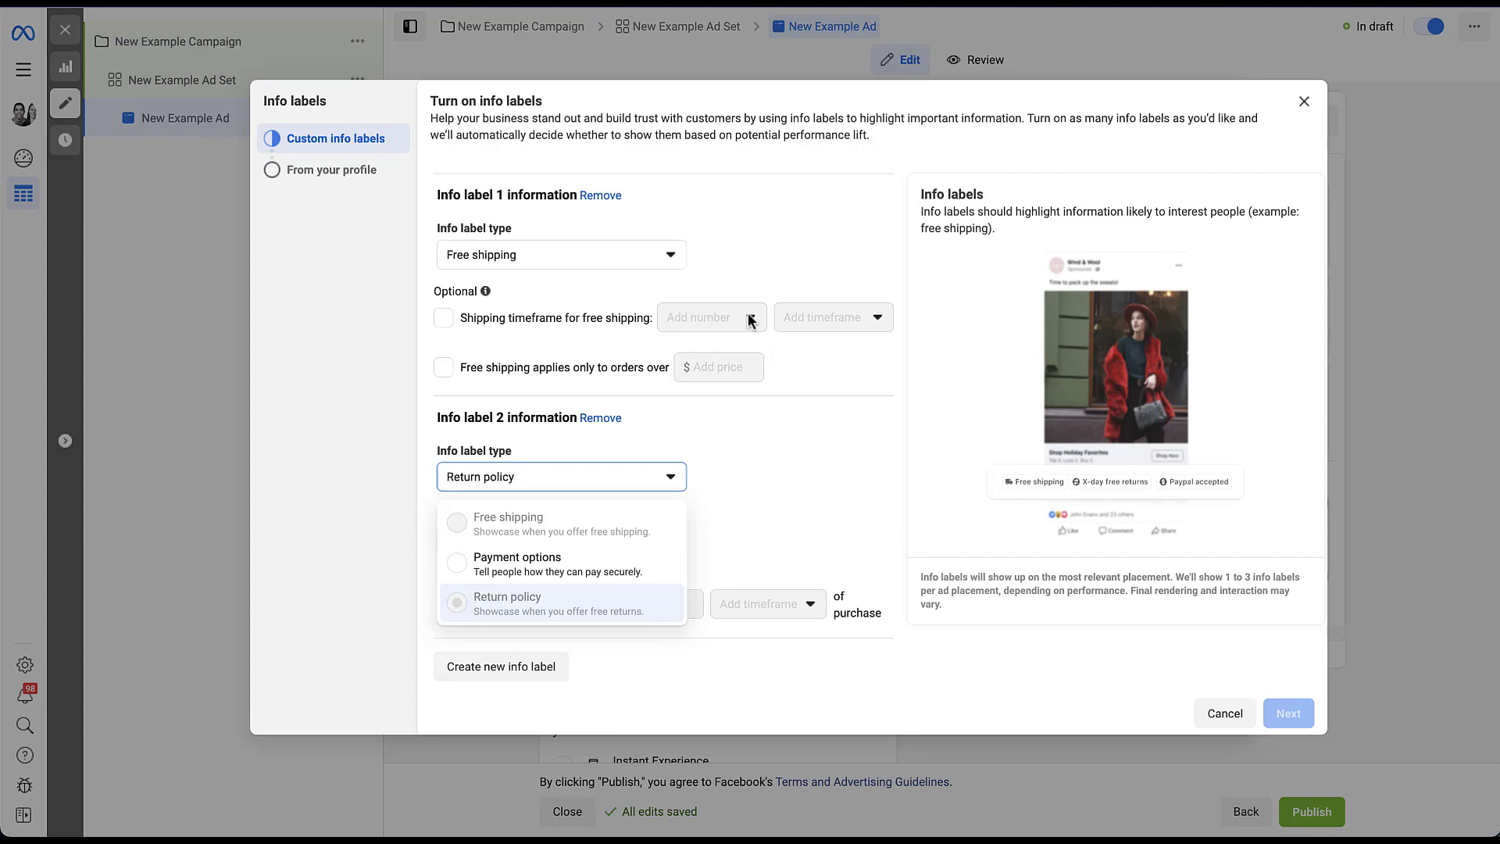
pyautogui.click(761, 461)
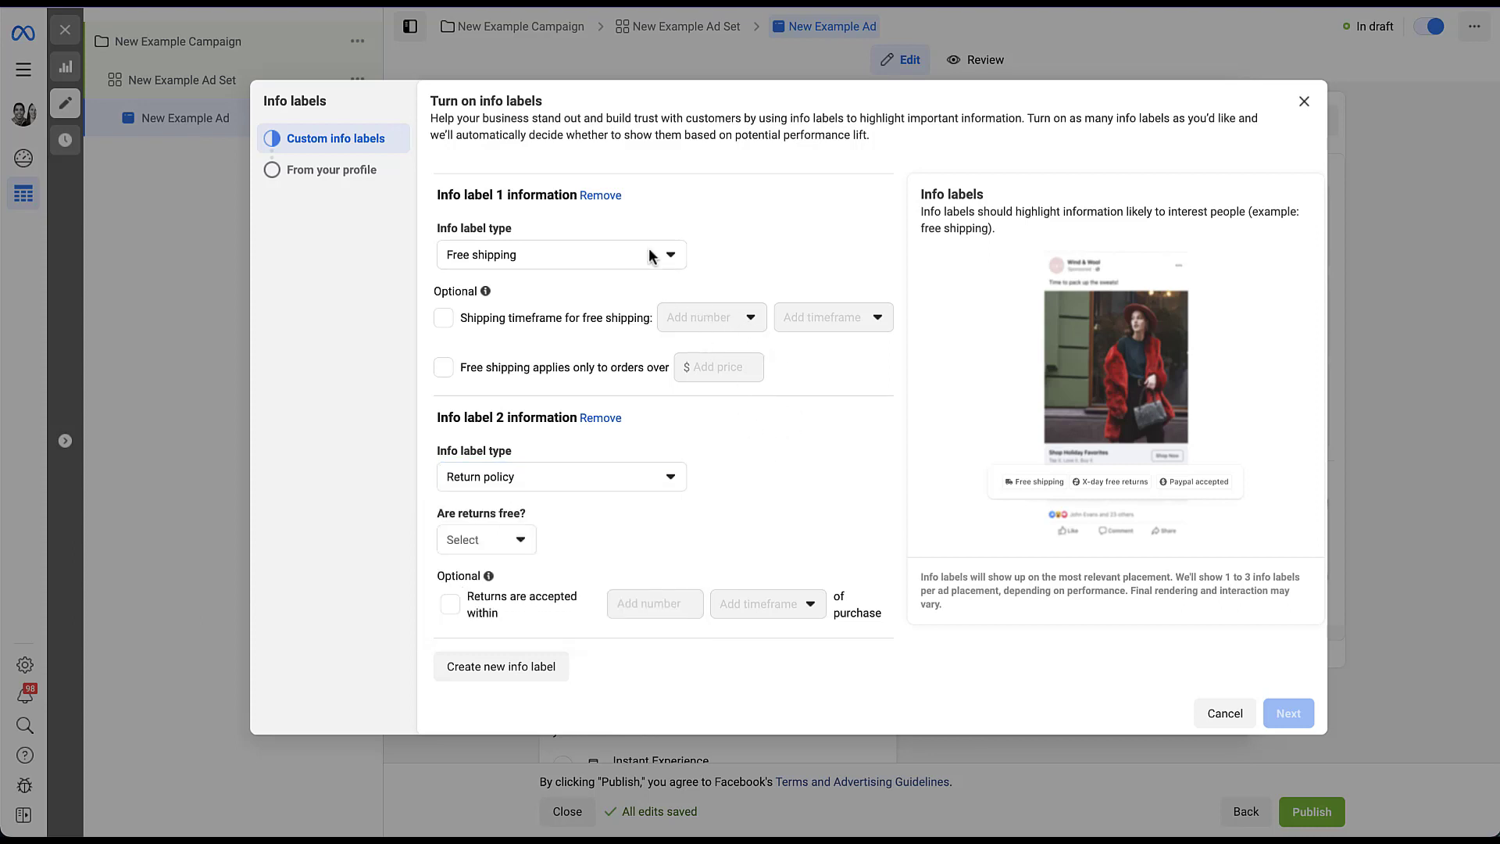
pyautogui.click(600, 196)
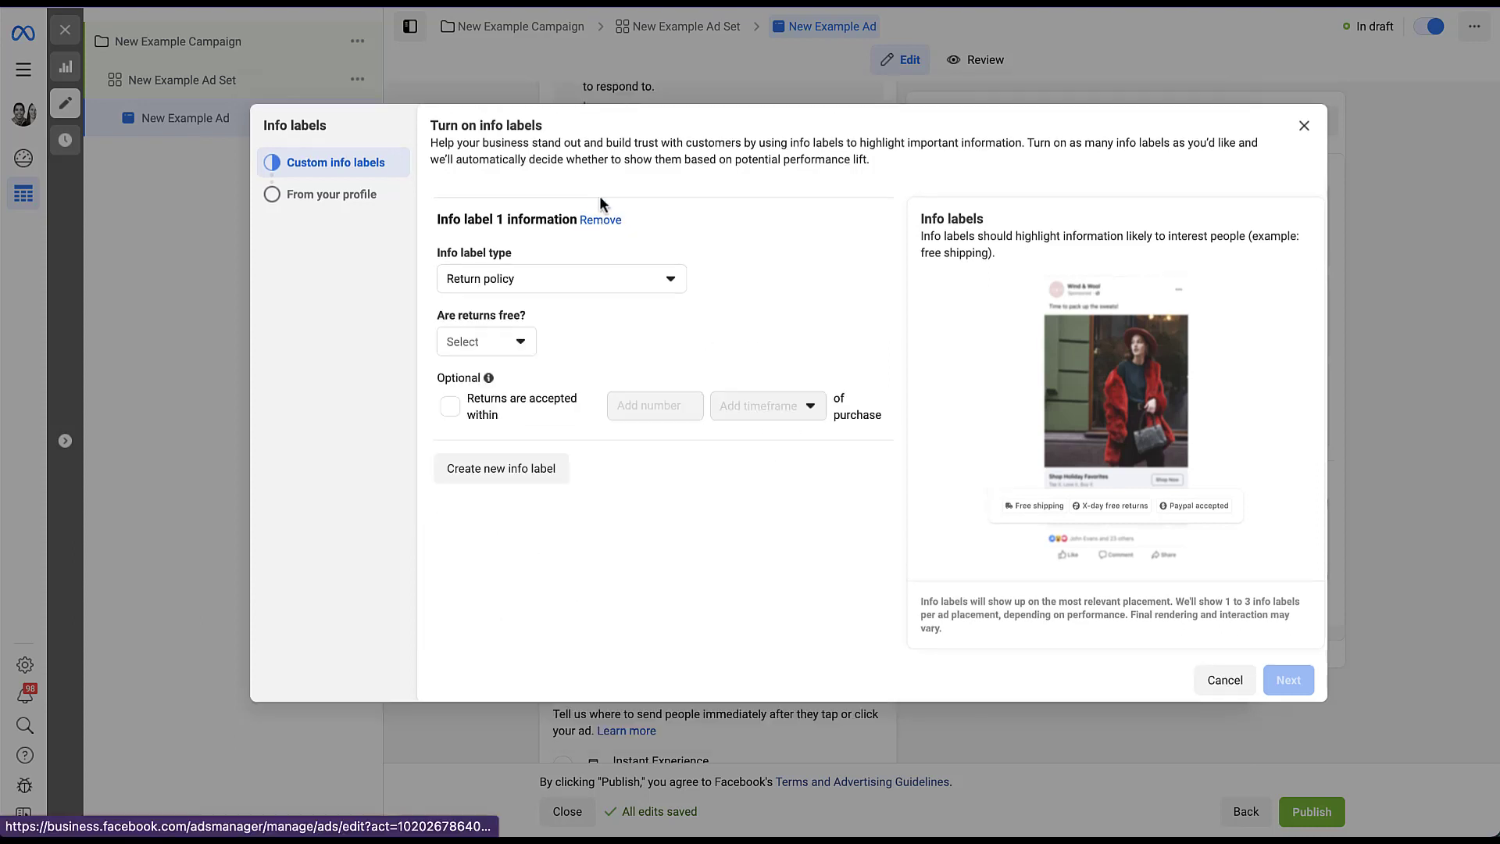
pyautogui.click(671, 281)
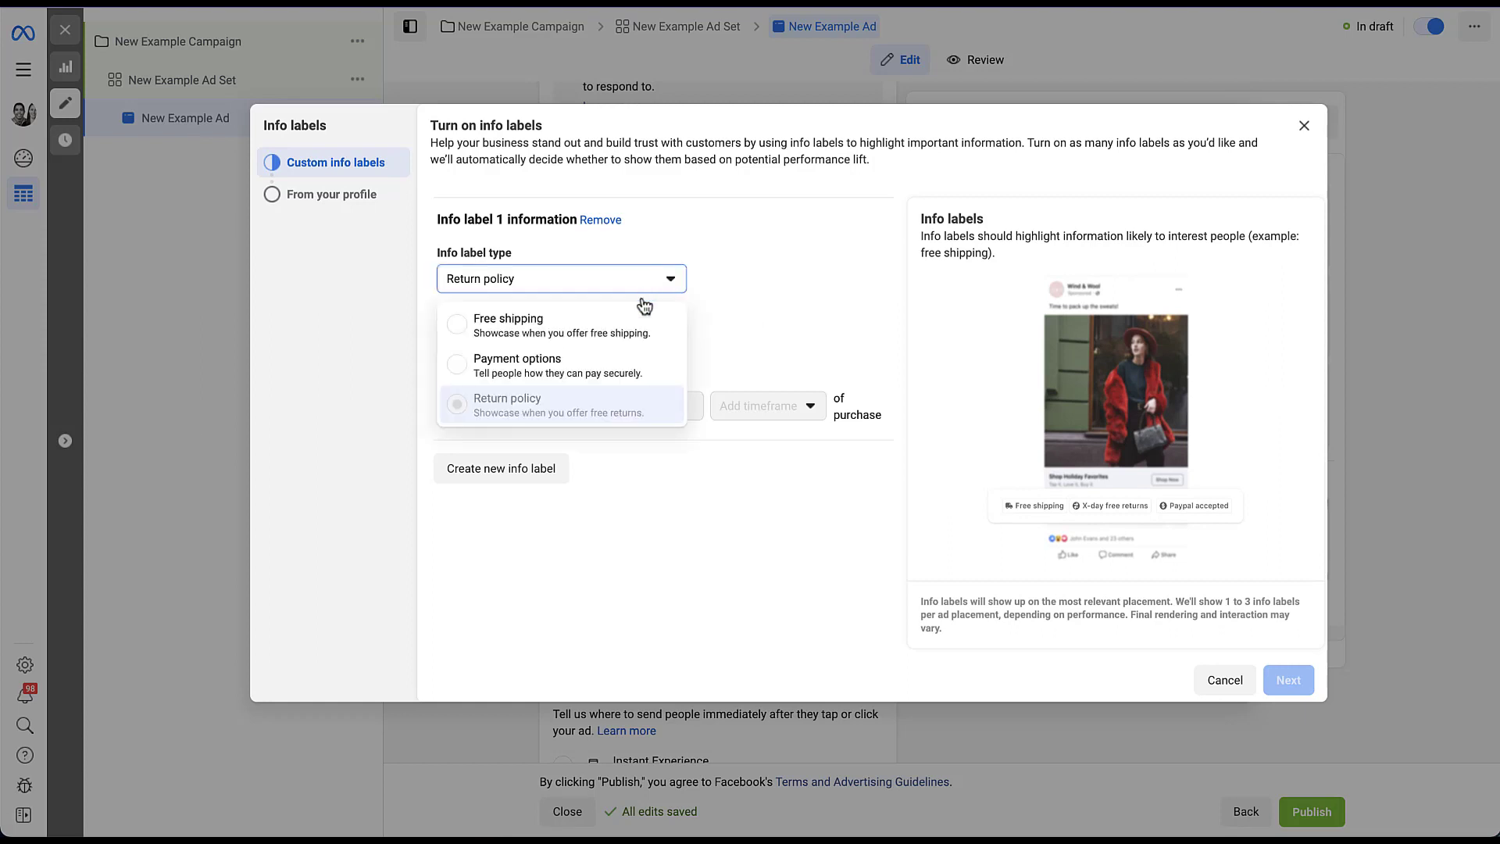
pyautogui.click(731, 283)
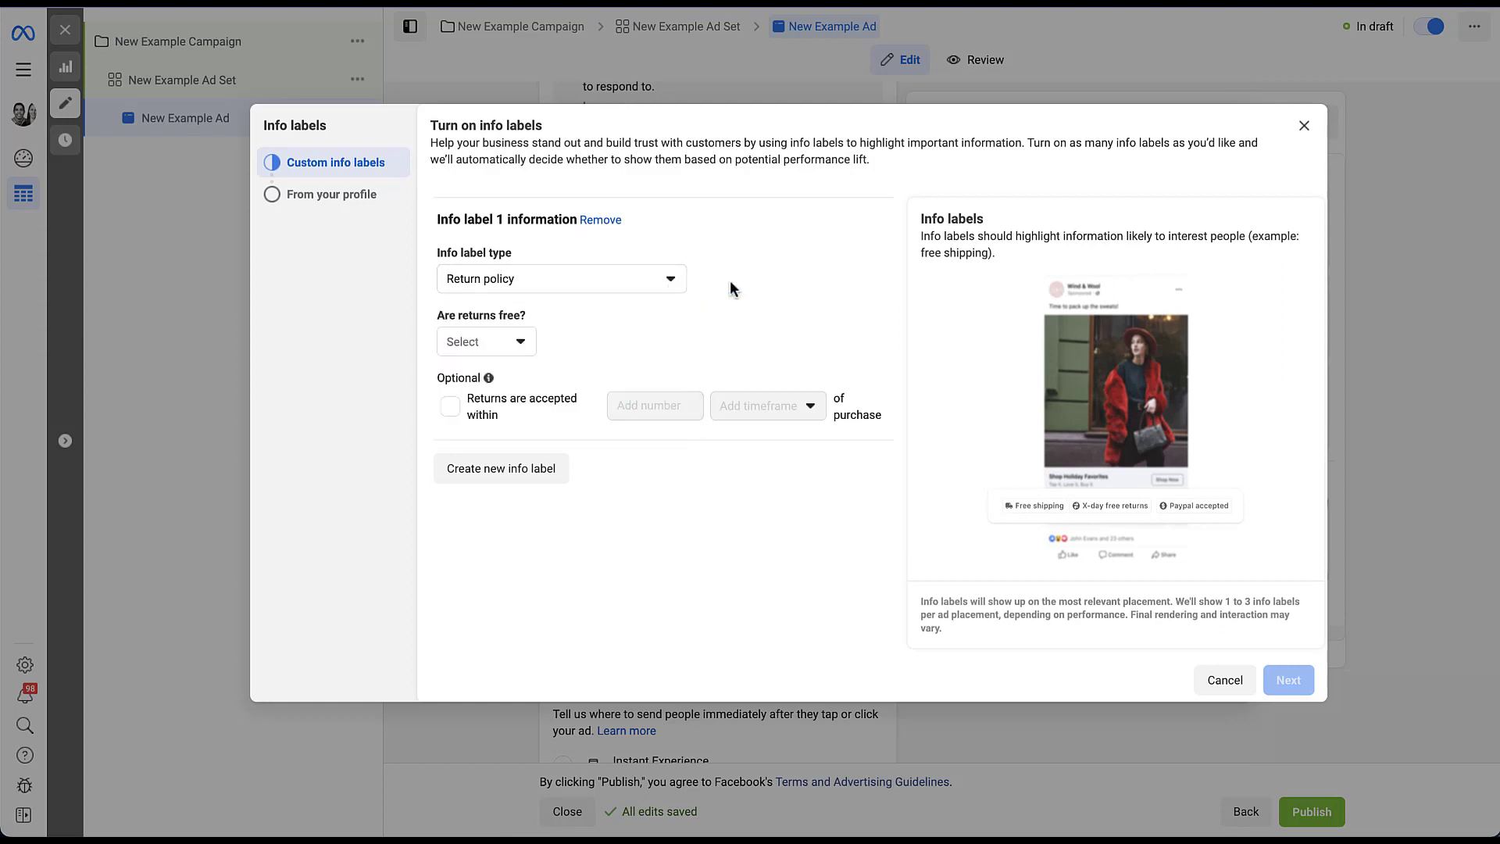
# Set returns as free, accepted within 1 month of purchase.
pyautogui.click(521, 347)
pyautogui.click(478, 380)
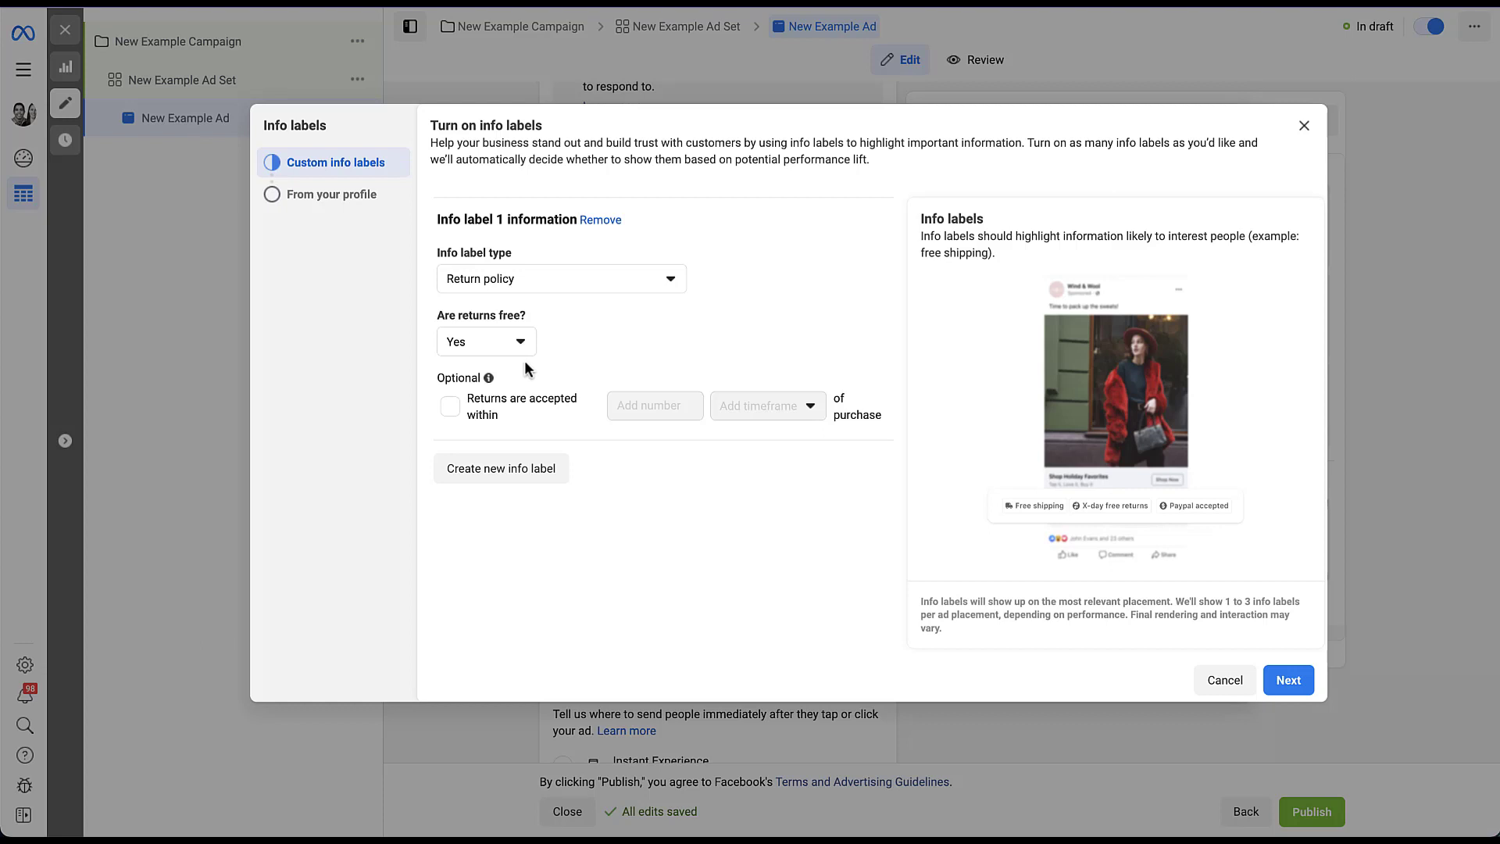
pyautogui.click(450, 407)
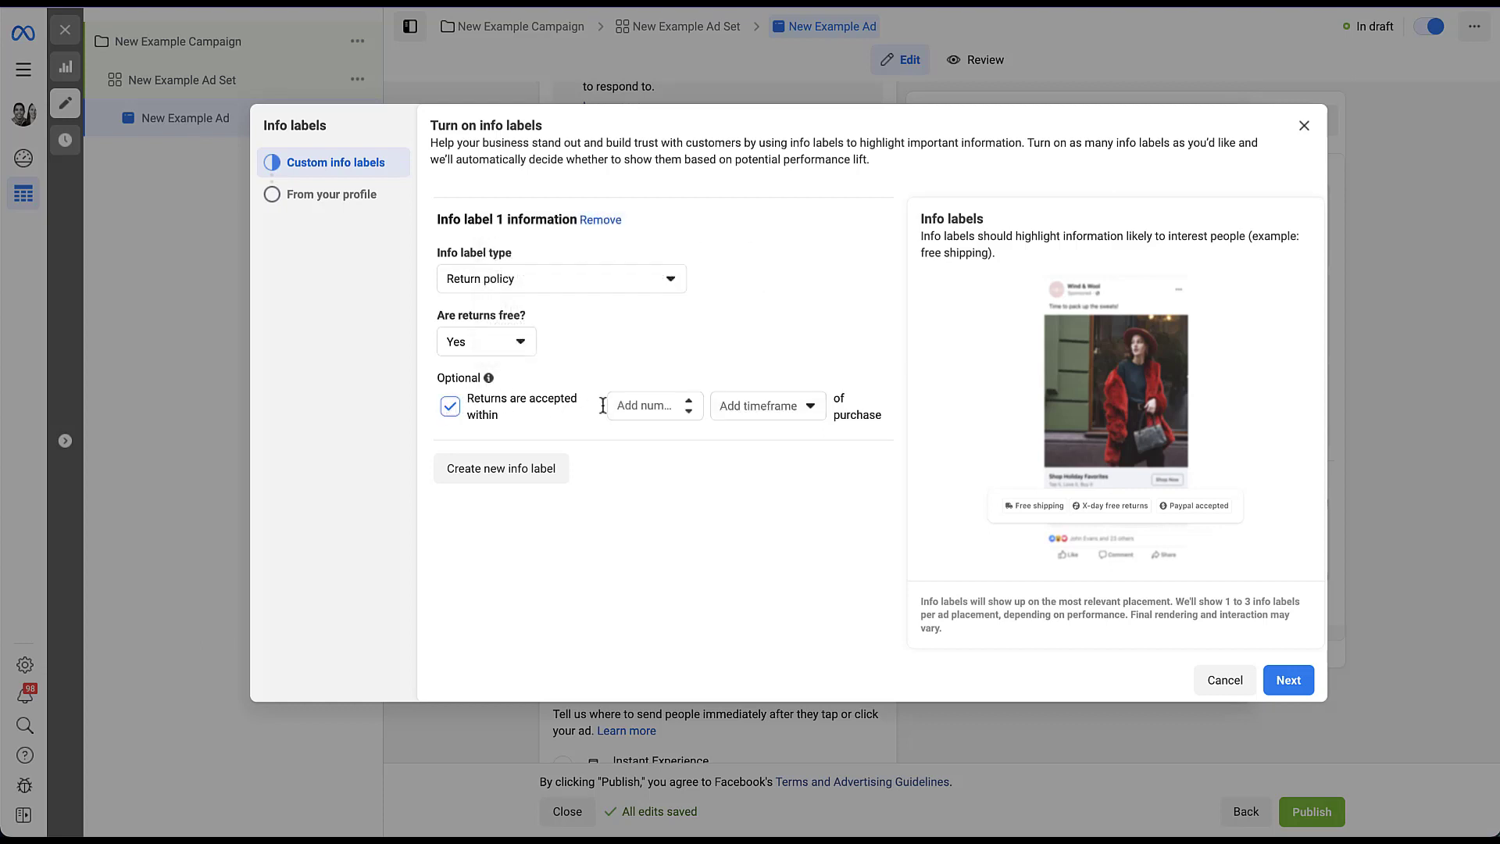
pyautogui.click(688, 403)
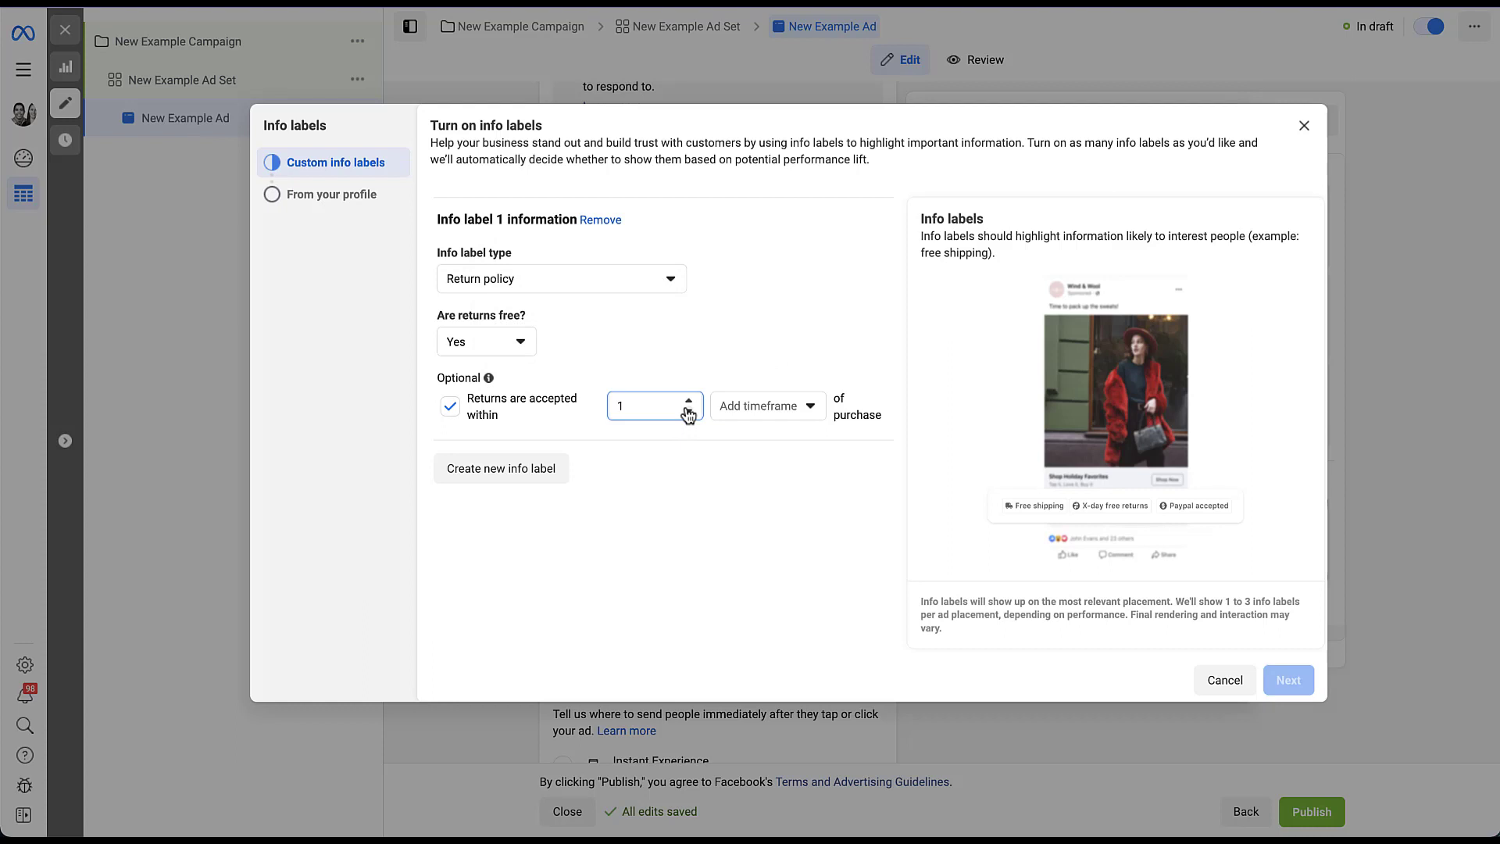
pyautogui.click(816, 407)
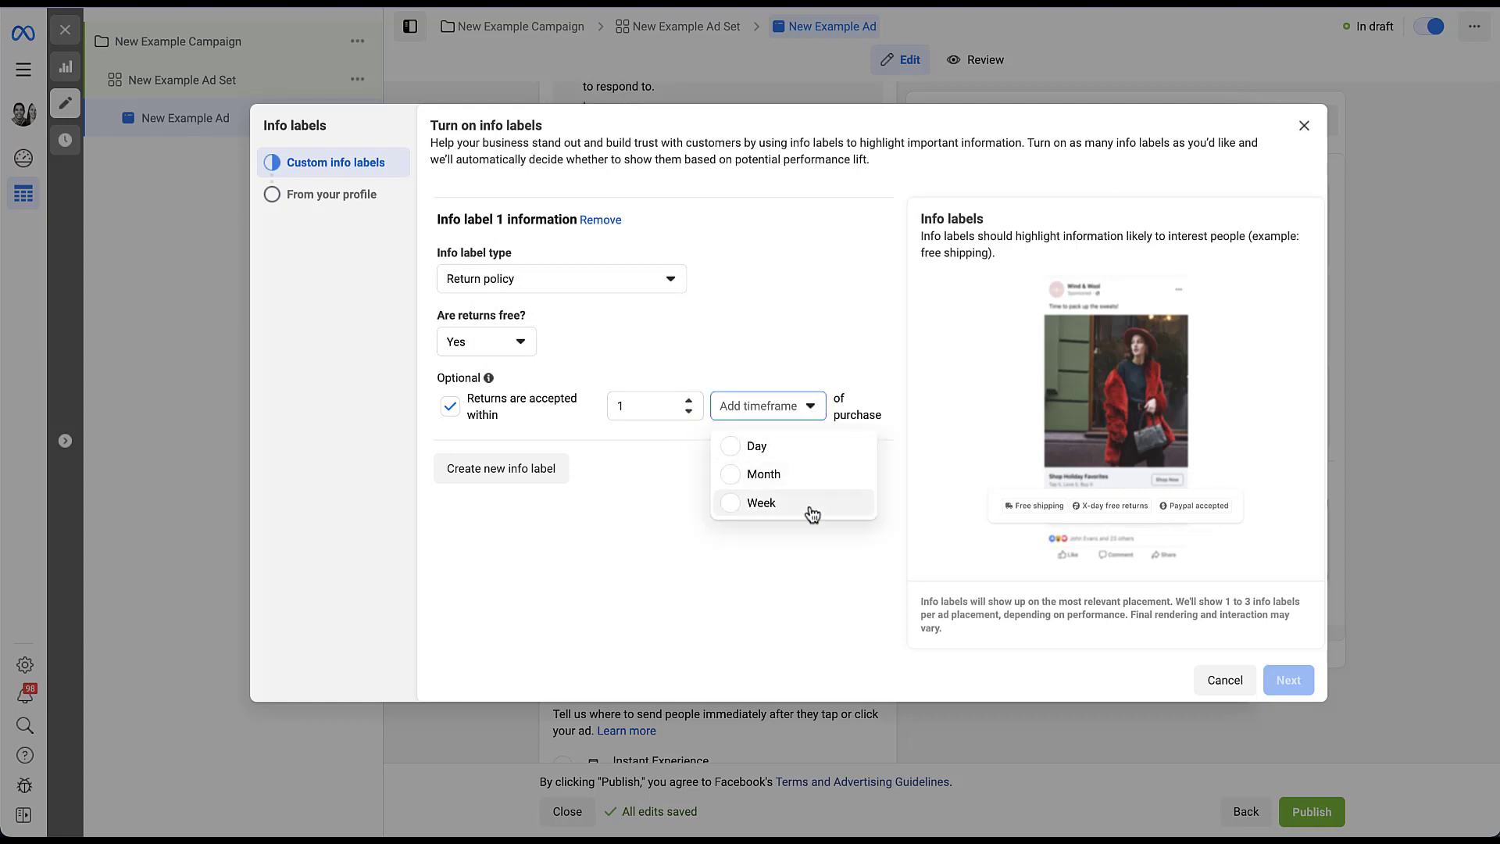
pyautogui.click(811, 473)
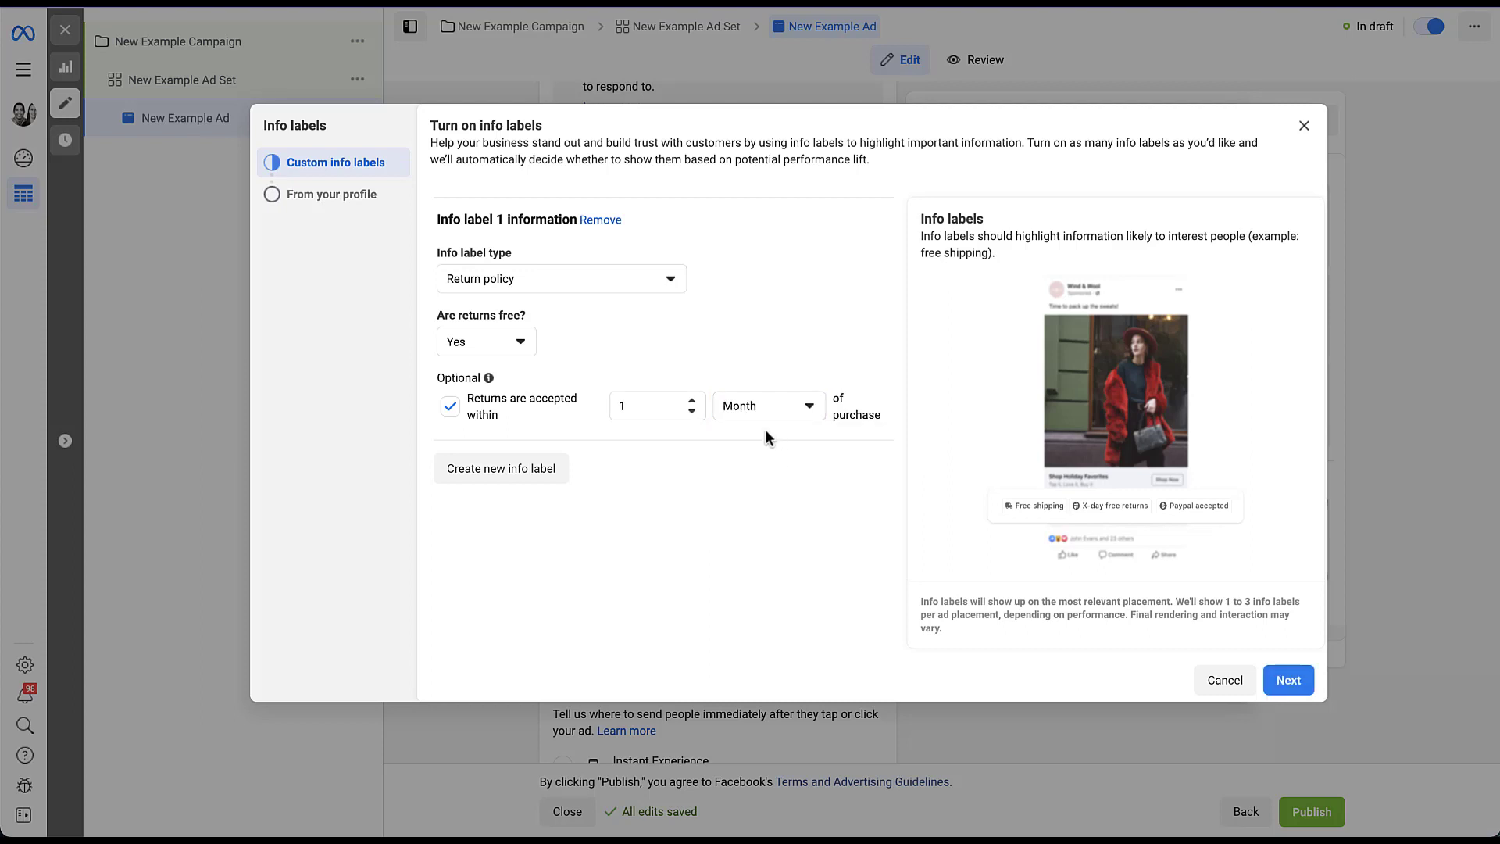
# Create a second info label accepting PayPal, Google Pay, Apple Pay and Affirm payments.
pyautogui.click(504, 468)
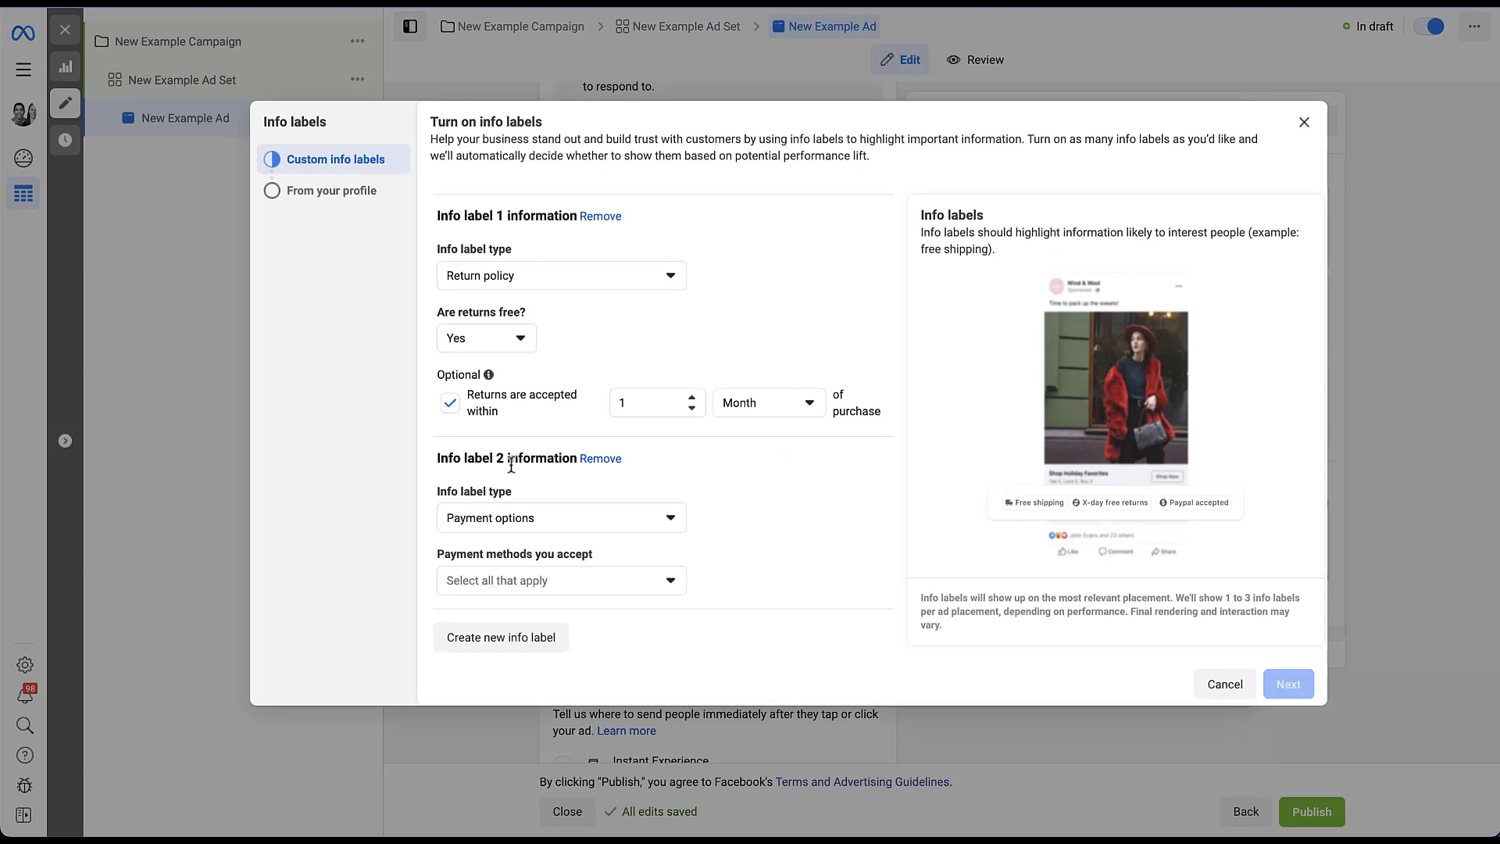
pyautogui.click(672, 582)
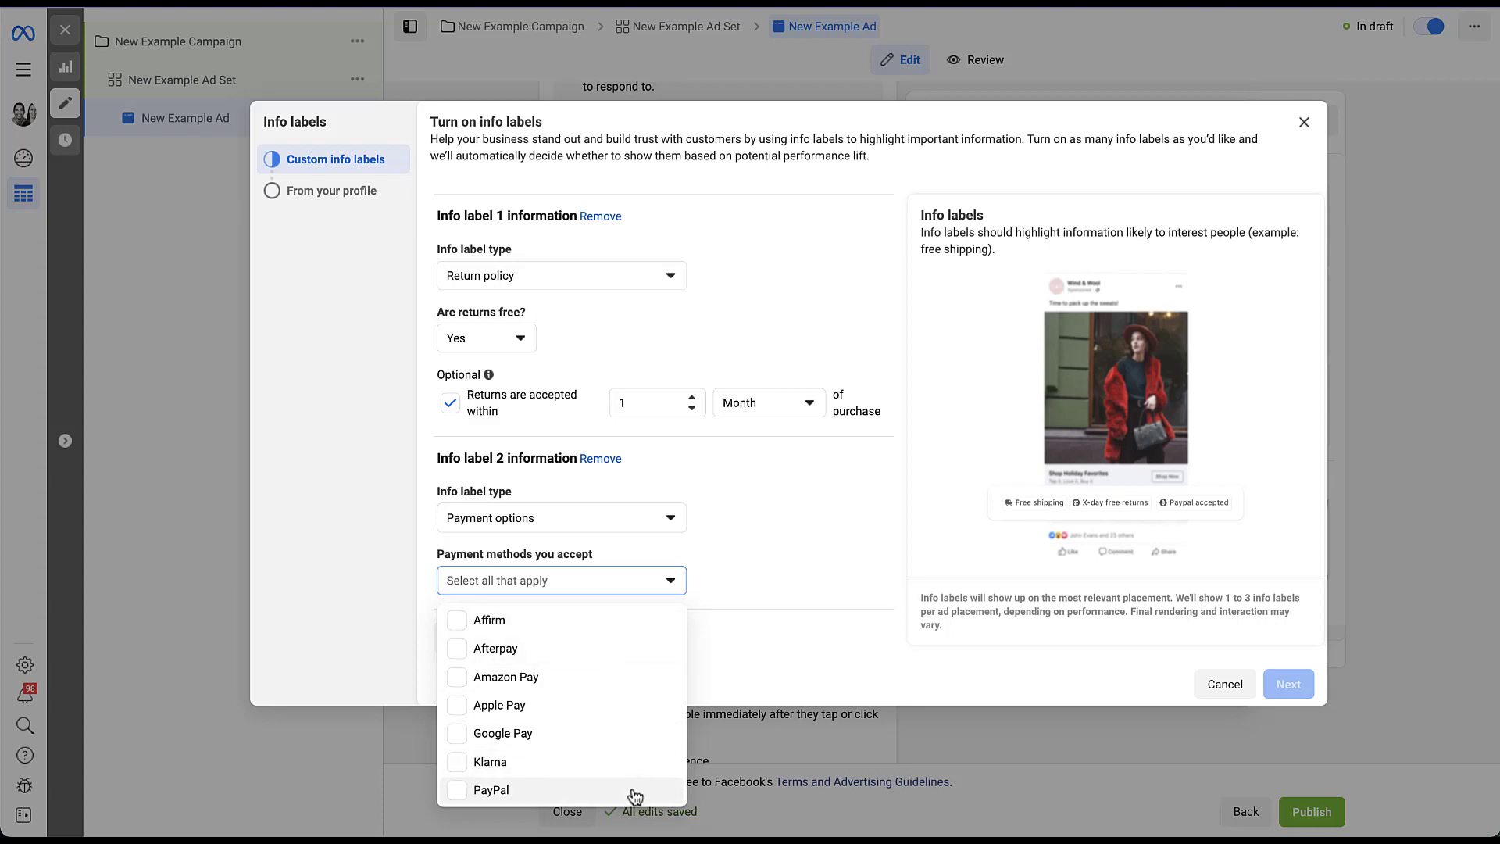
pyautogui.click(457, 799)
pyautogui.click(458, 735)
pyautogui.click(457, 705)
pyautogui.click(457, 620)
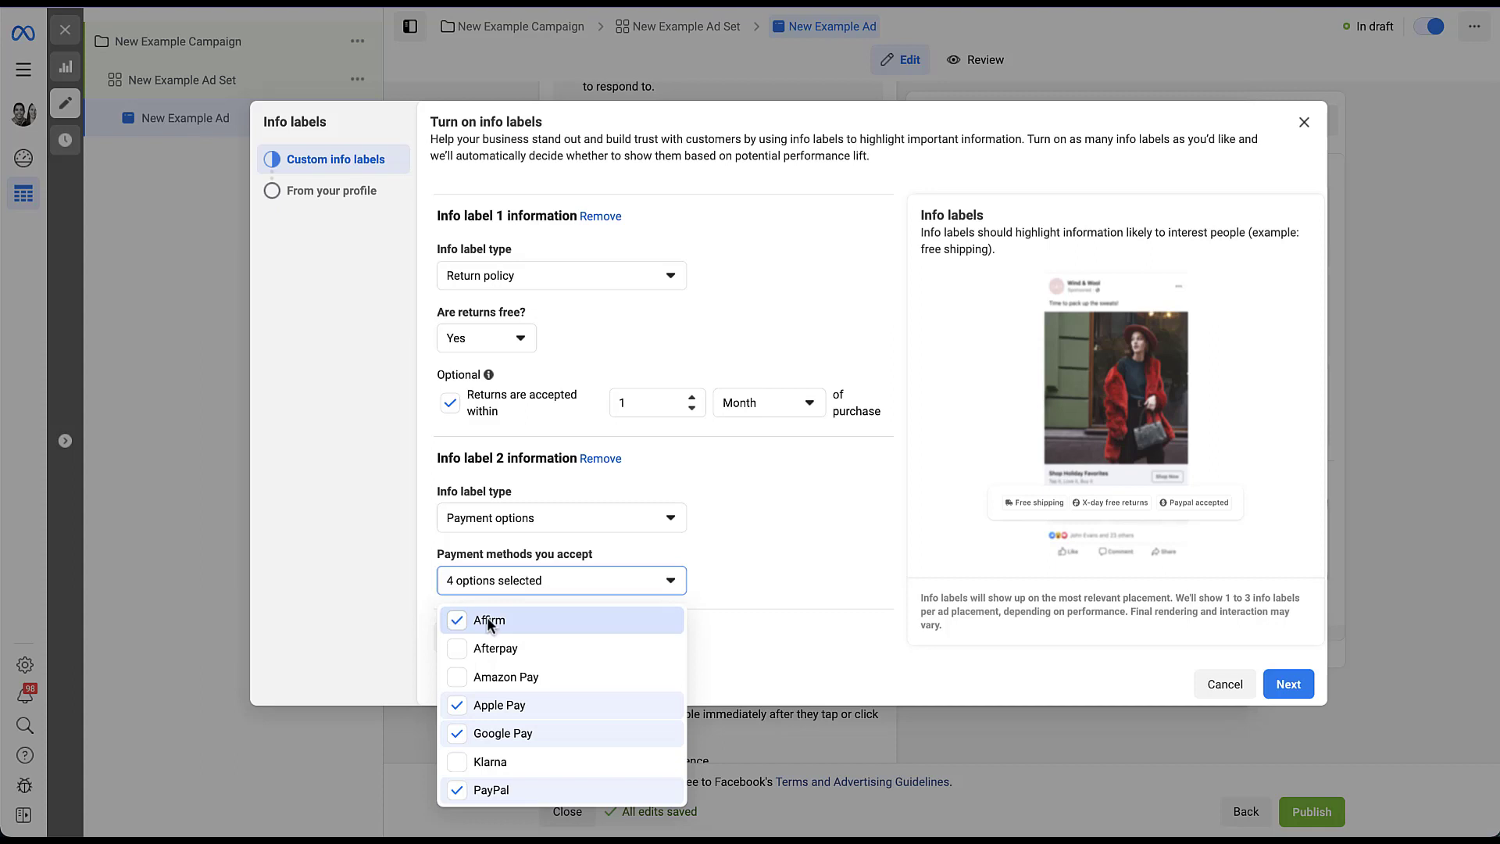
pyautogui.click(774, 570)
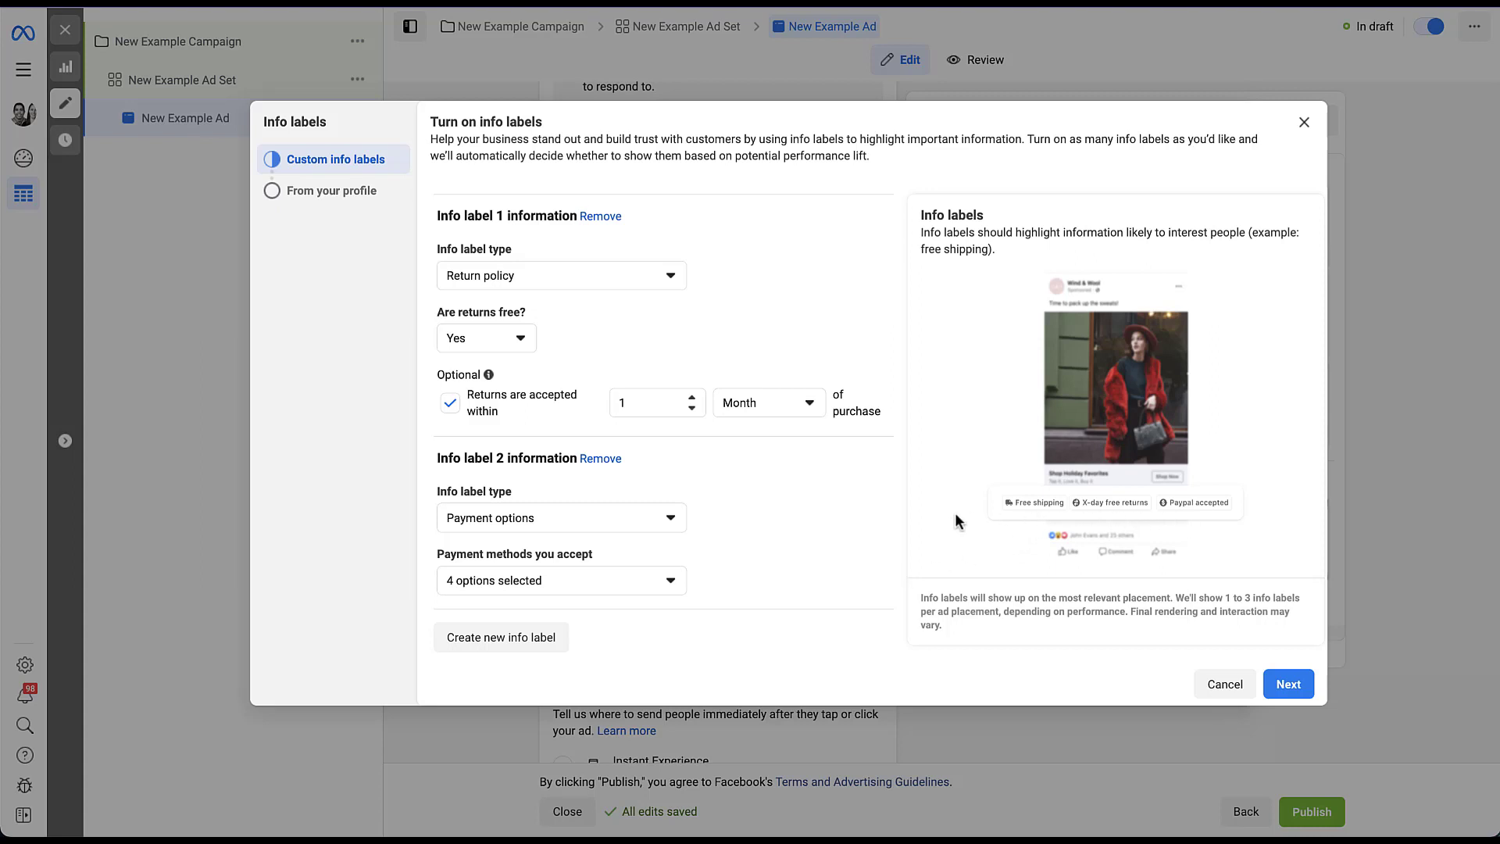
# Advance to the profile-based labels and preview the Store hours of operation label.
pyautogui.click(1289, 683)
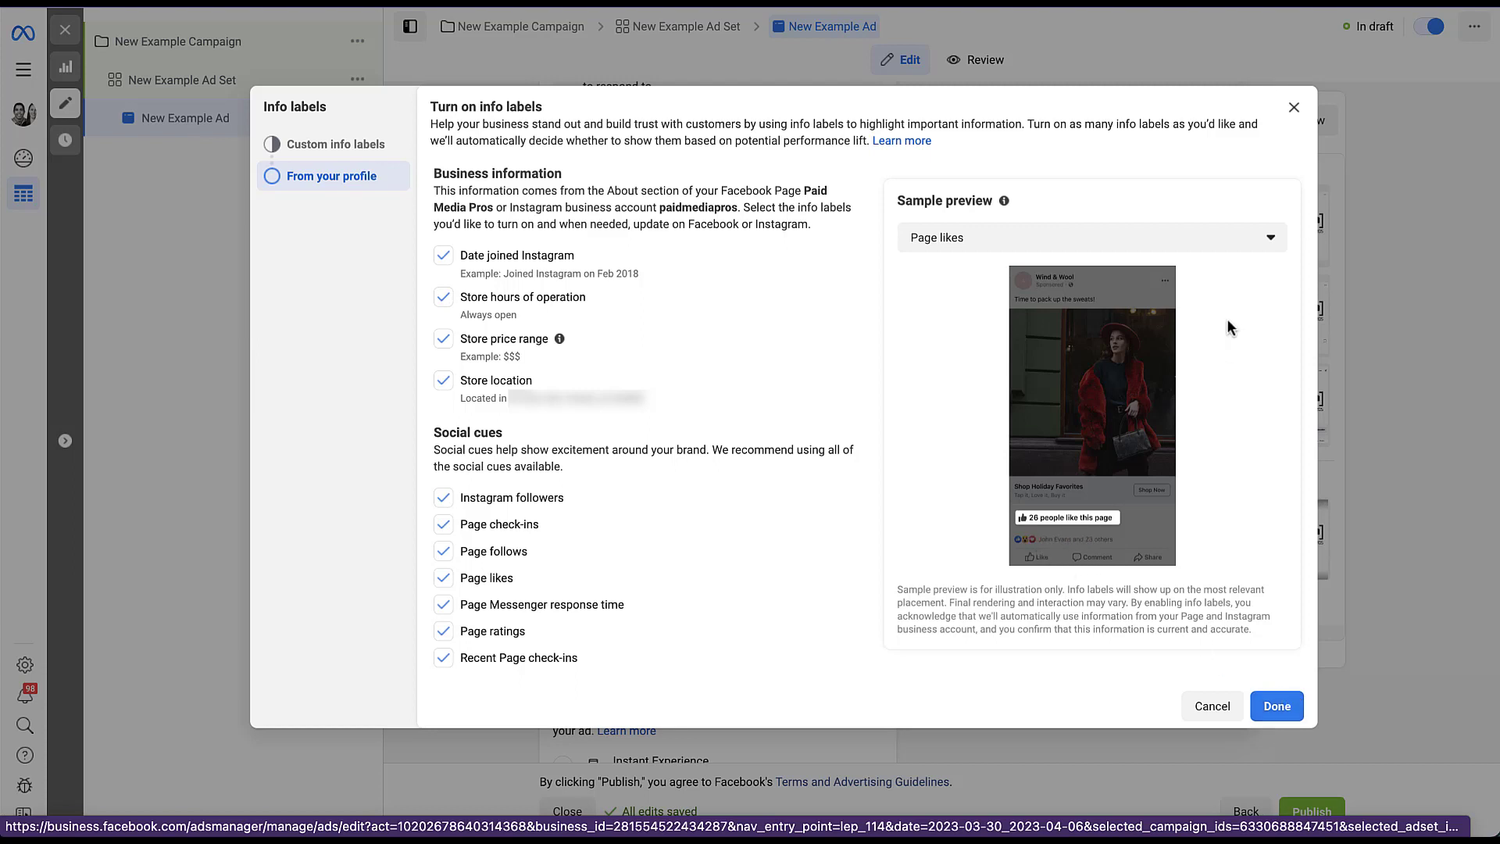
pyautogui.click(1273, 242)
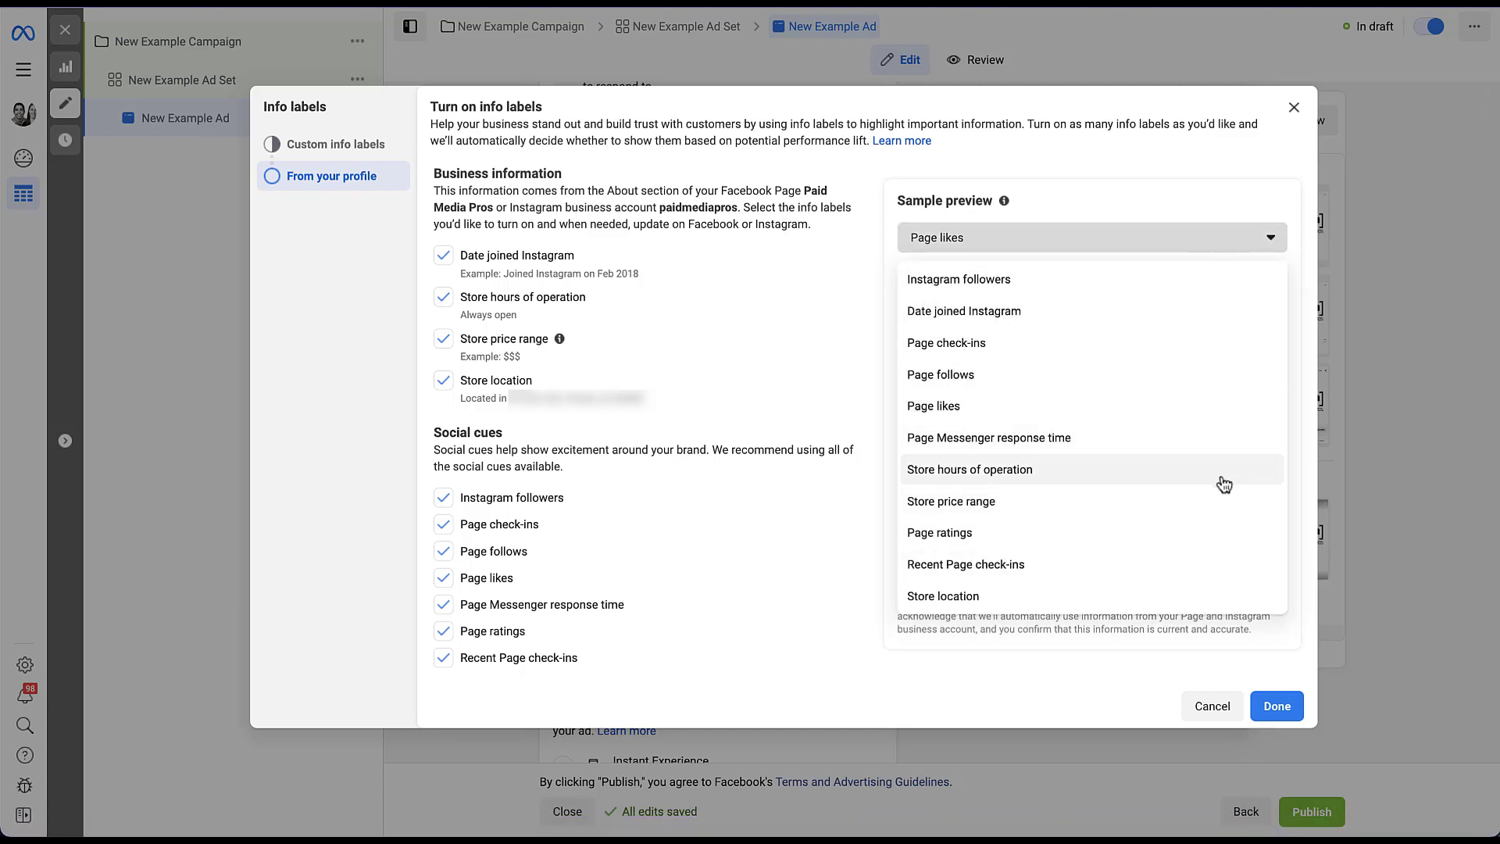
pyautogui.click(1224, 484)
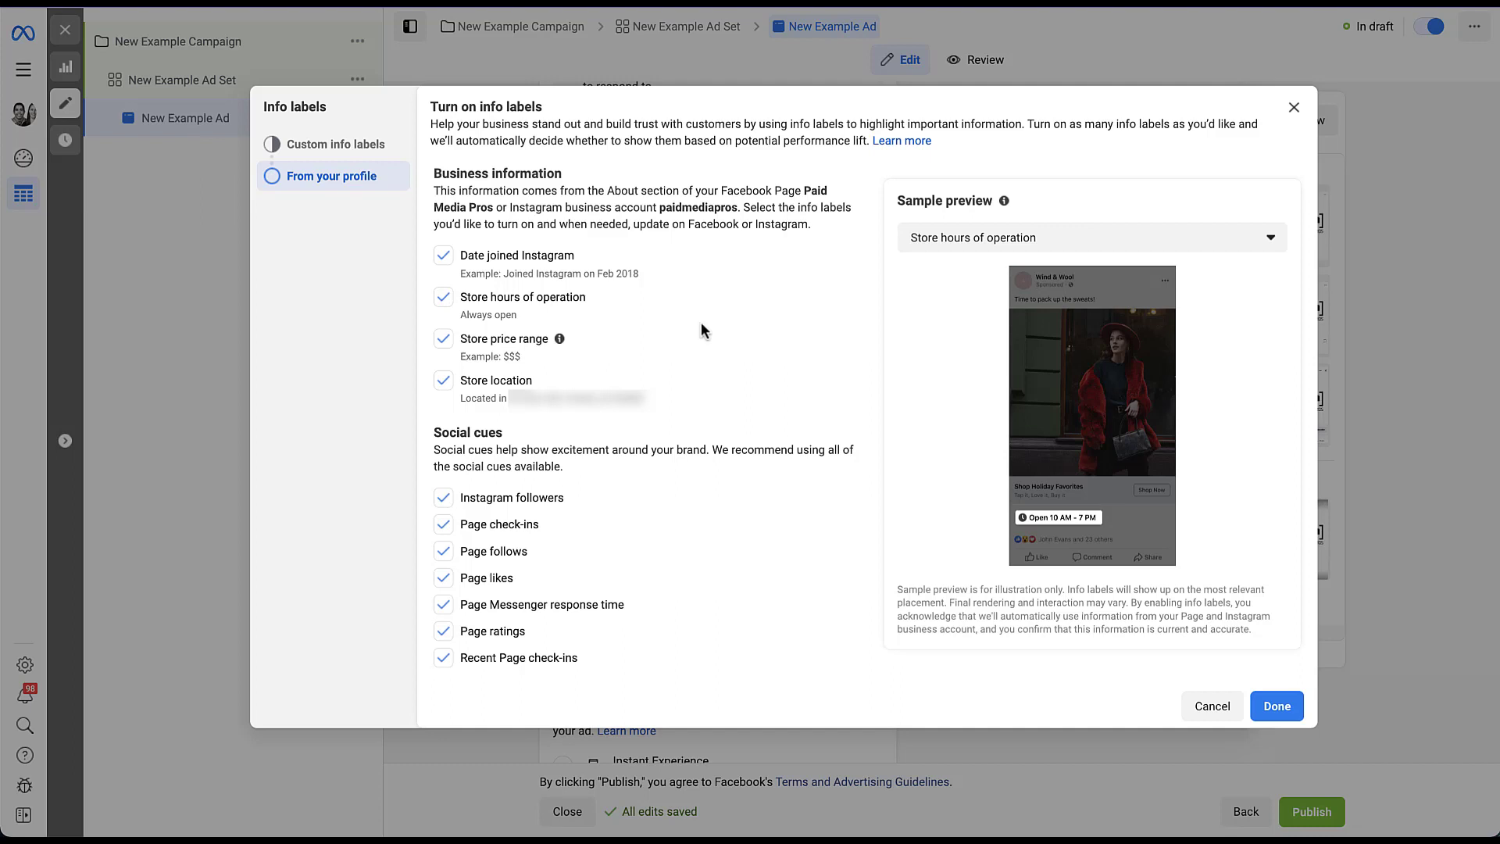
# Turn off the Store location label under Business information.
pyautogui.click(443, 382)
# Turn off the Date joined Instagram, Store hours of operation and Store price range labels.
pyautogui.click(443, 256)
pyautogui.click(443, 297)
pyautogui.click(443, 339)
# Switch off all six remaining social cue info labels.
pyautogui.click(443, 497)
pyautogui.click(443, 525)
pyautogui.click(443, 551)
pyautogui.click(443, 578)
pyautogui.click(443, 604)
pyautogui.click(443, 630)
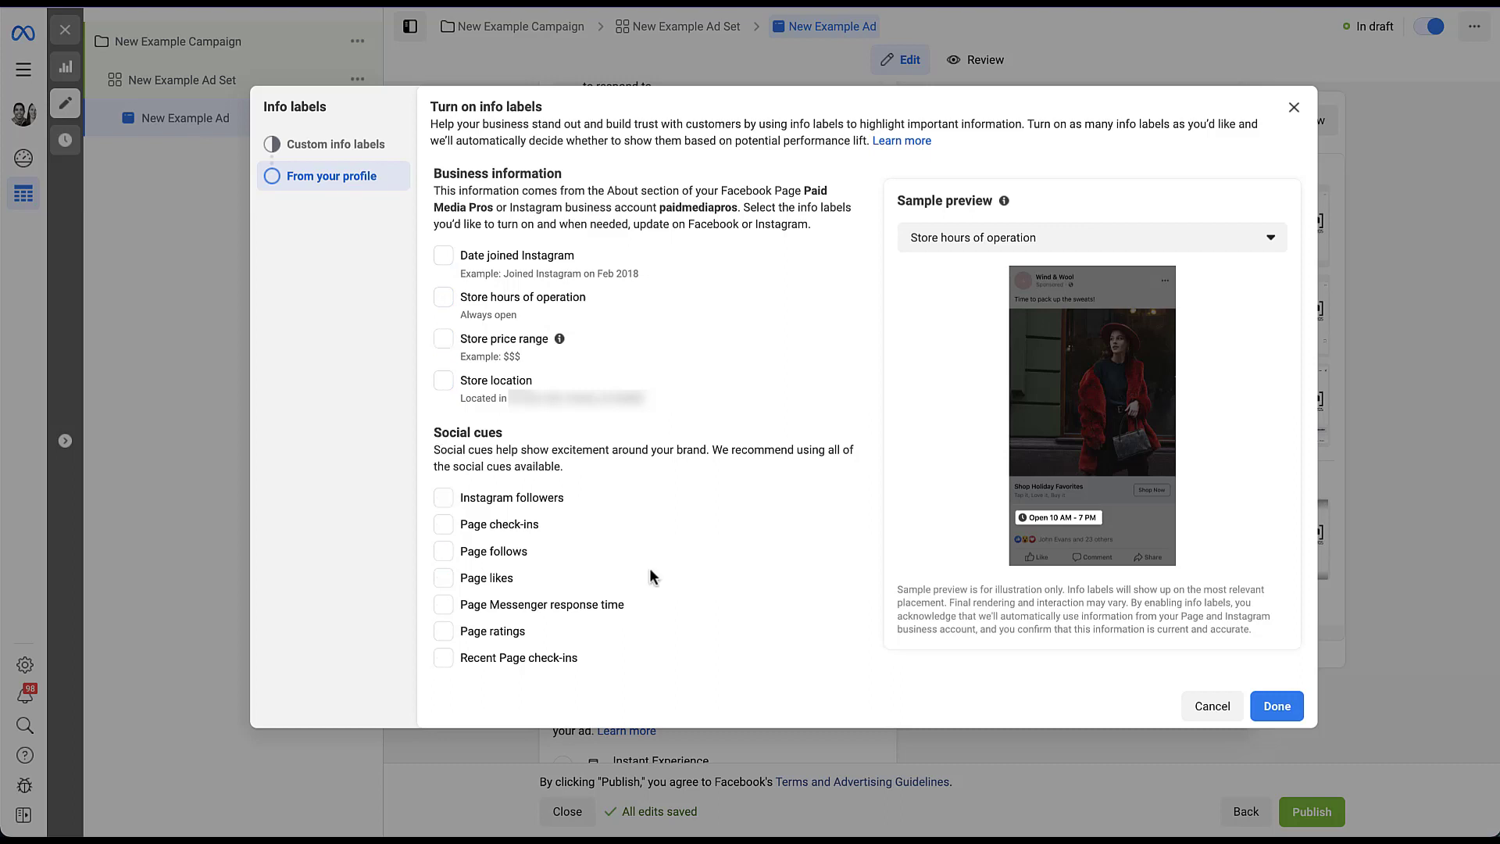
# Return to Custom info labels and close the dialog with 0 info labels selected.
pyautogui.click(351, 149)
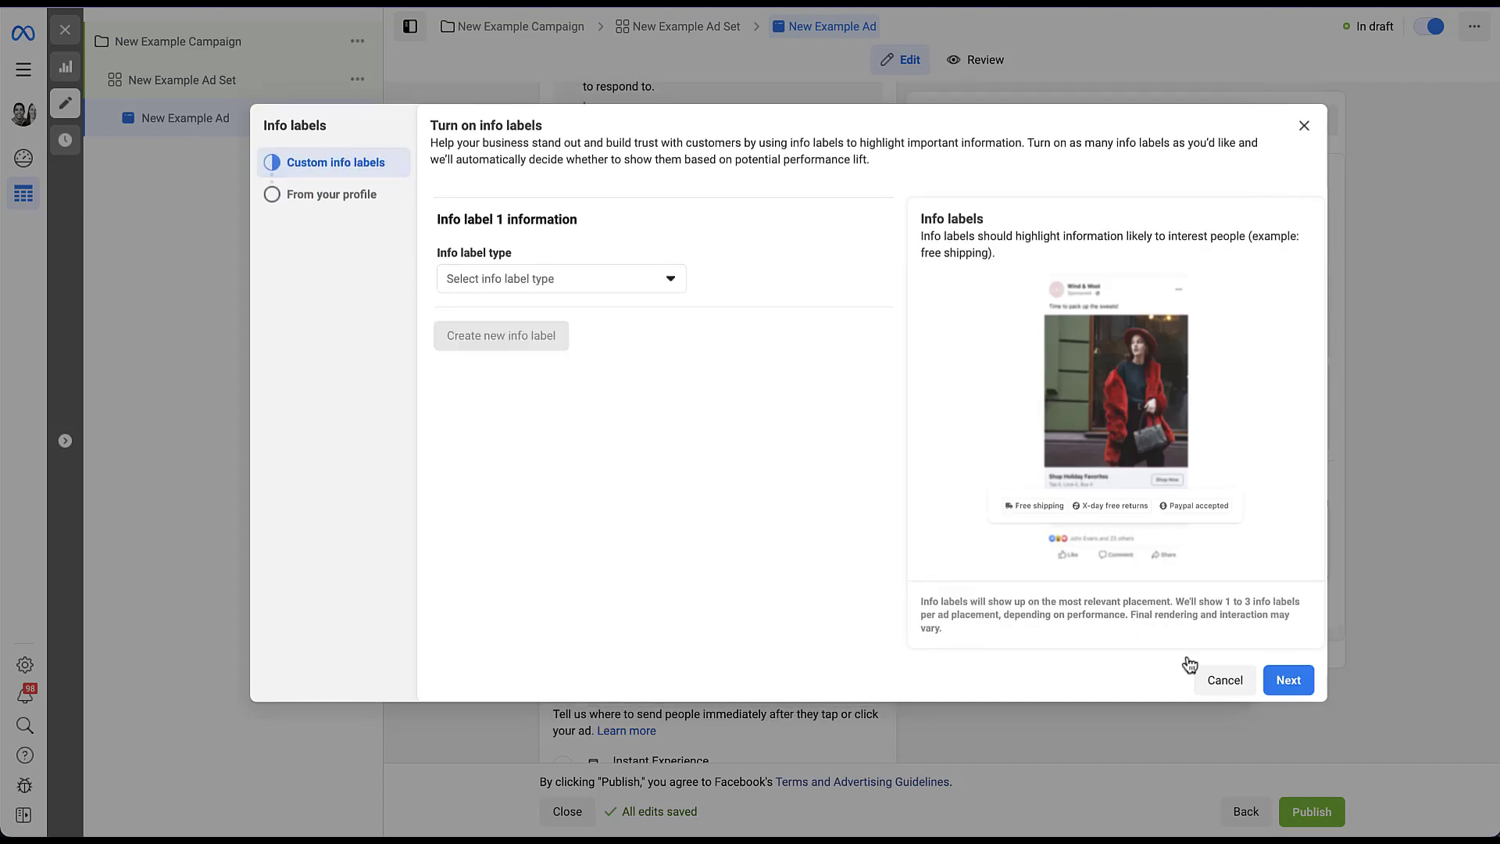
pyautogui.click(1288, 679)
pyautogui.click(1275, 705)
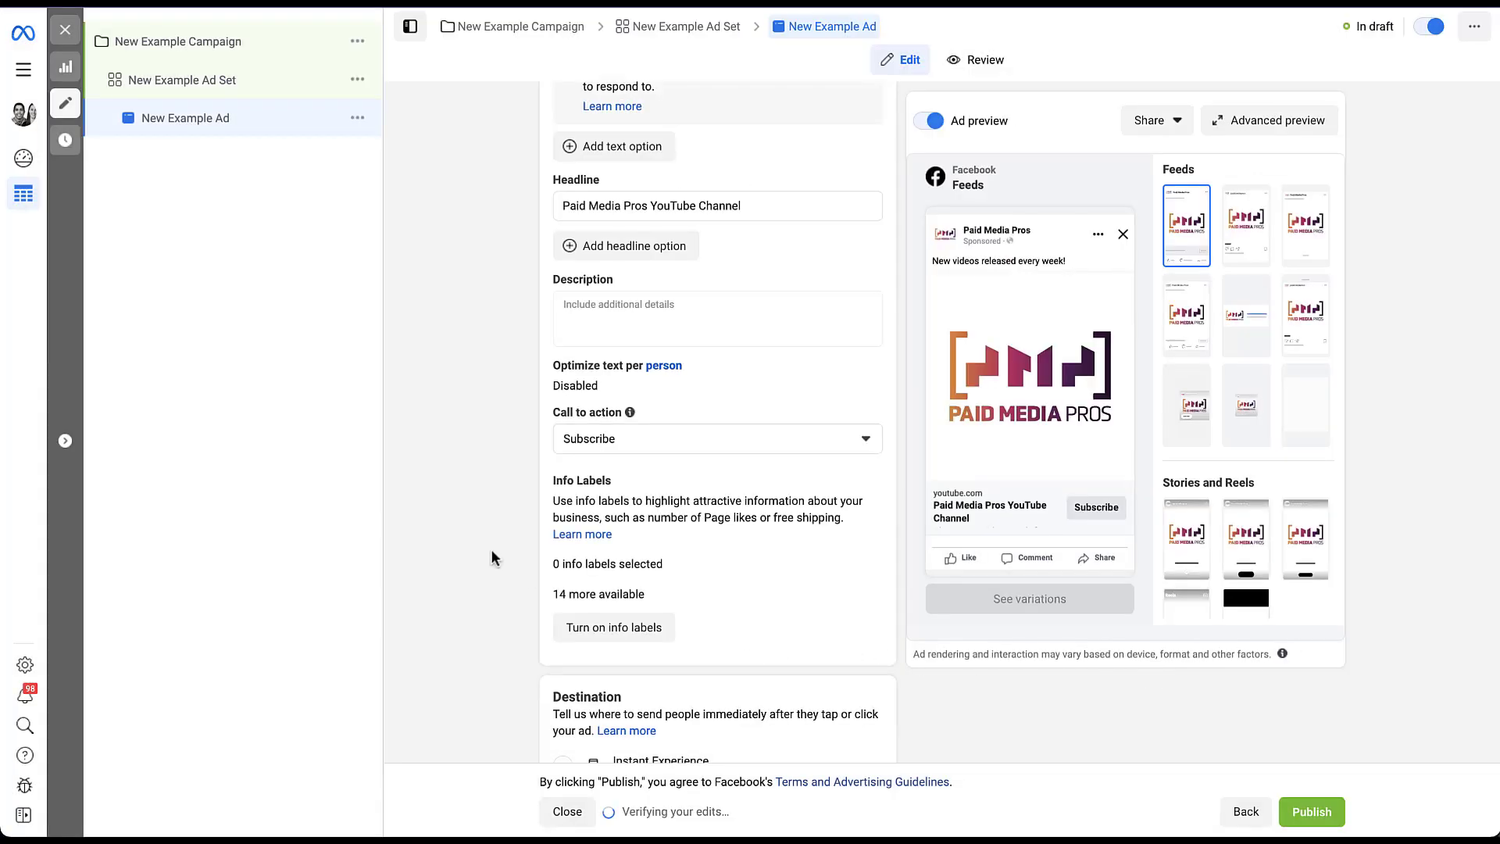